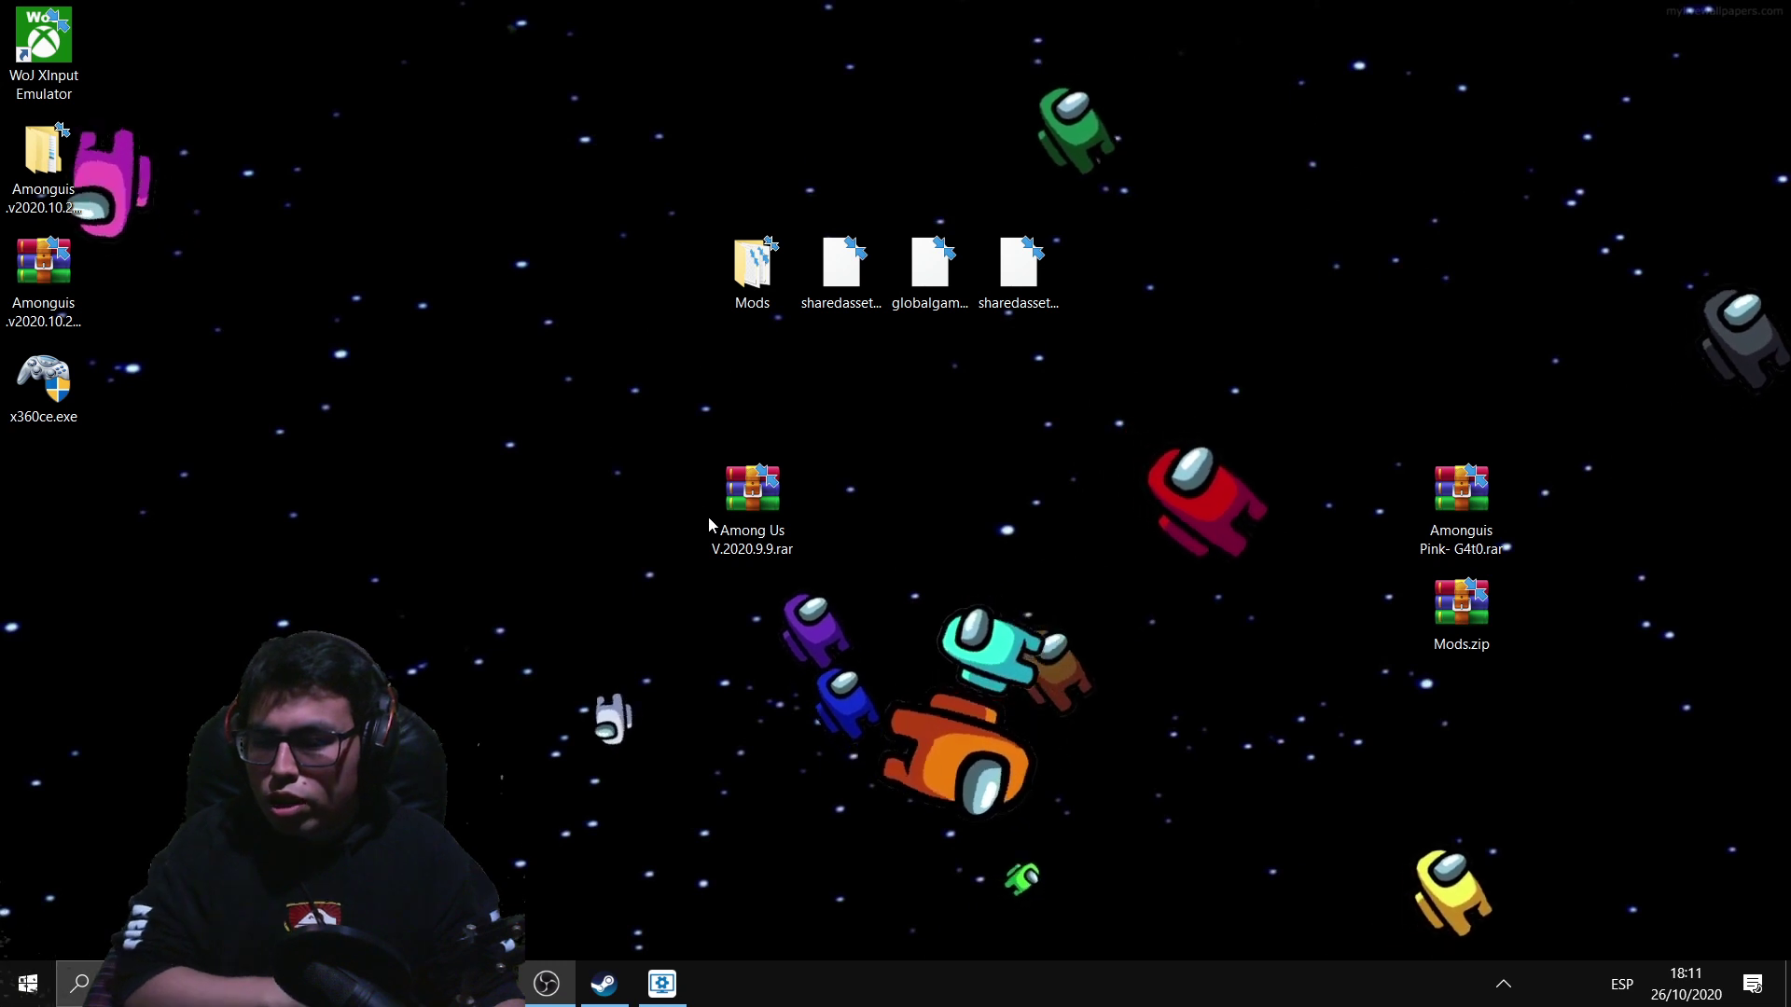
left_click(751, 504)
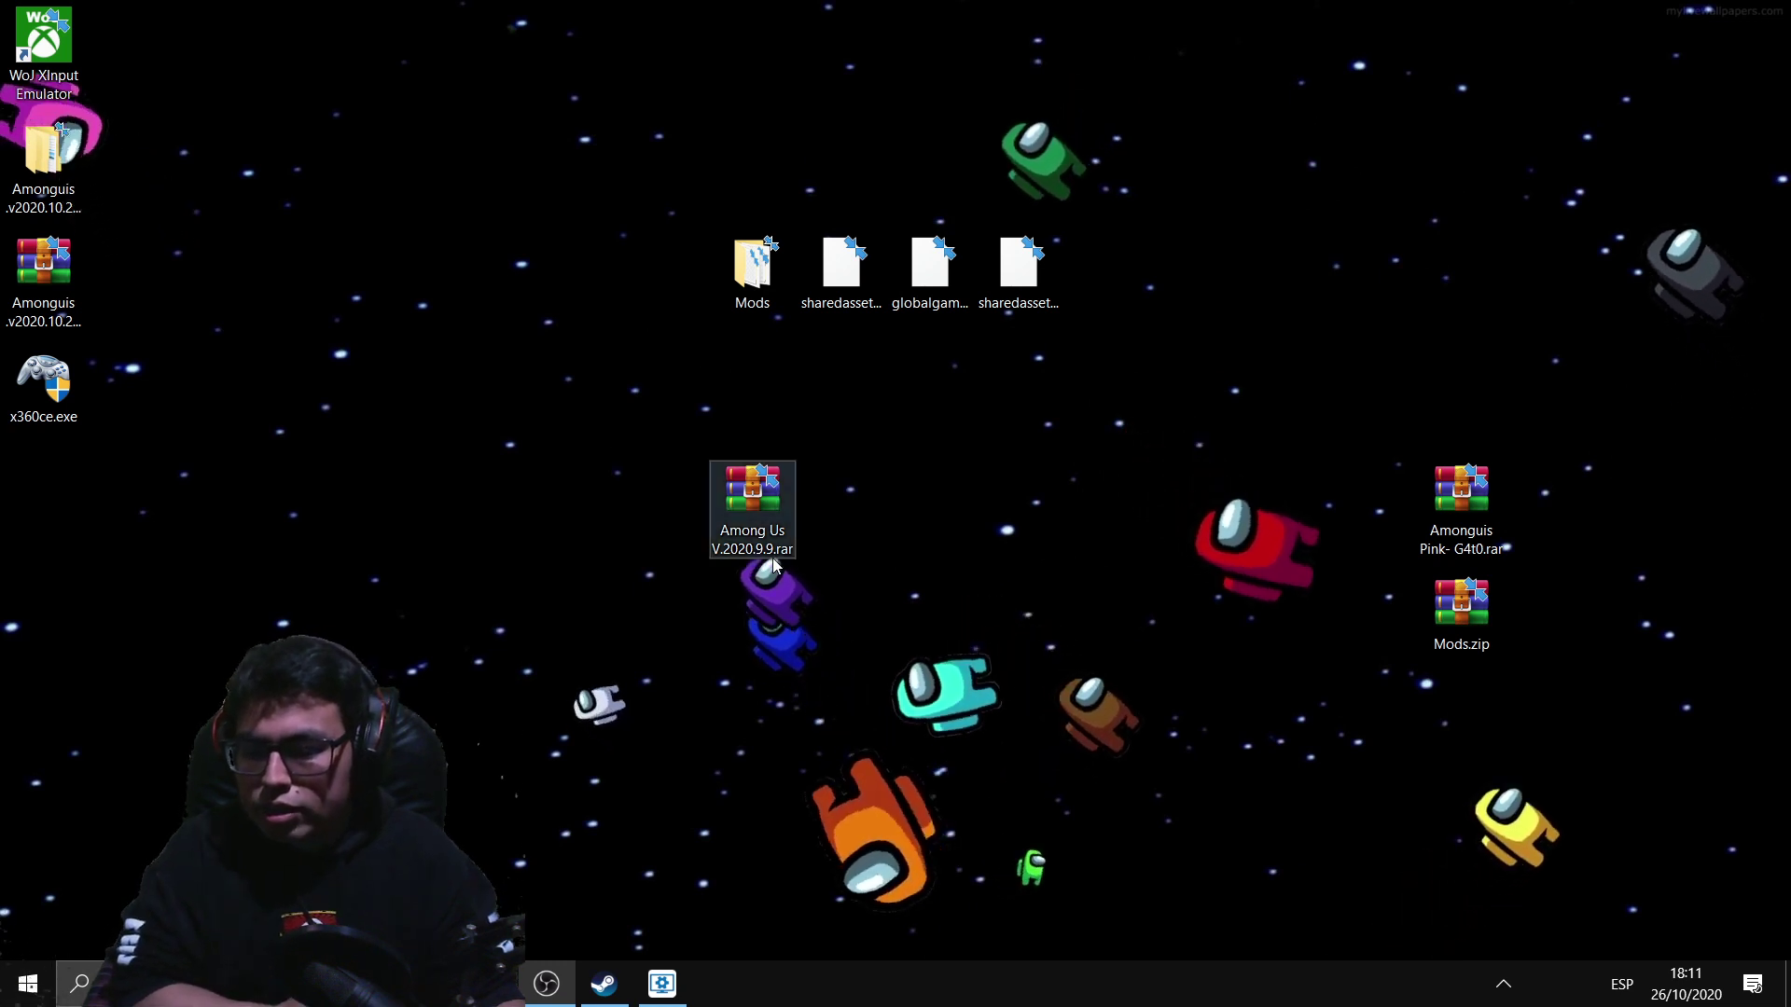
left_click(520, 495)
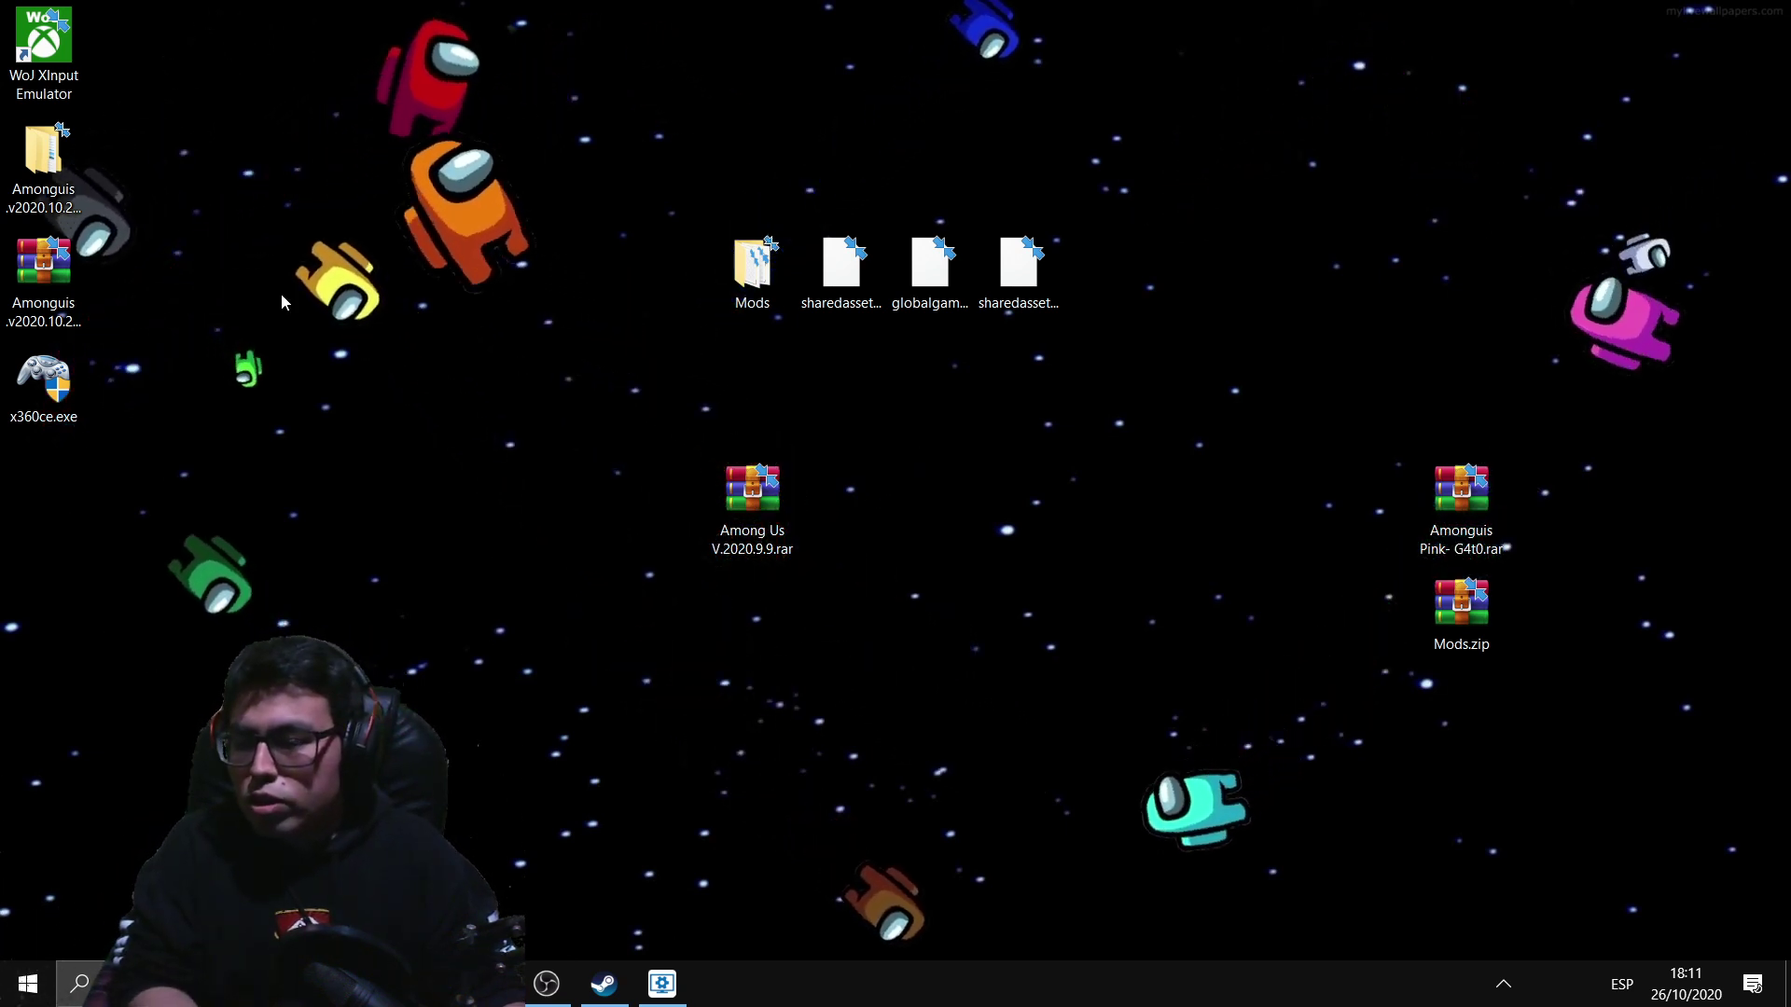
left_click(42, 158)
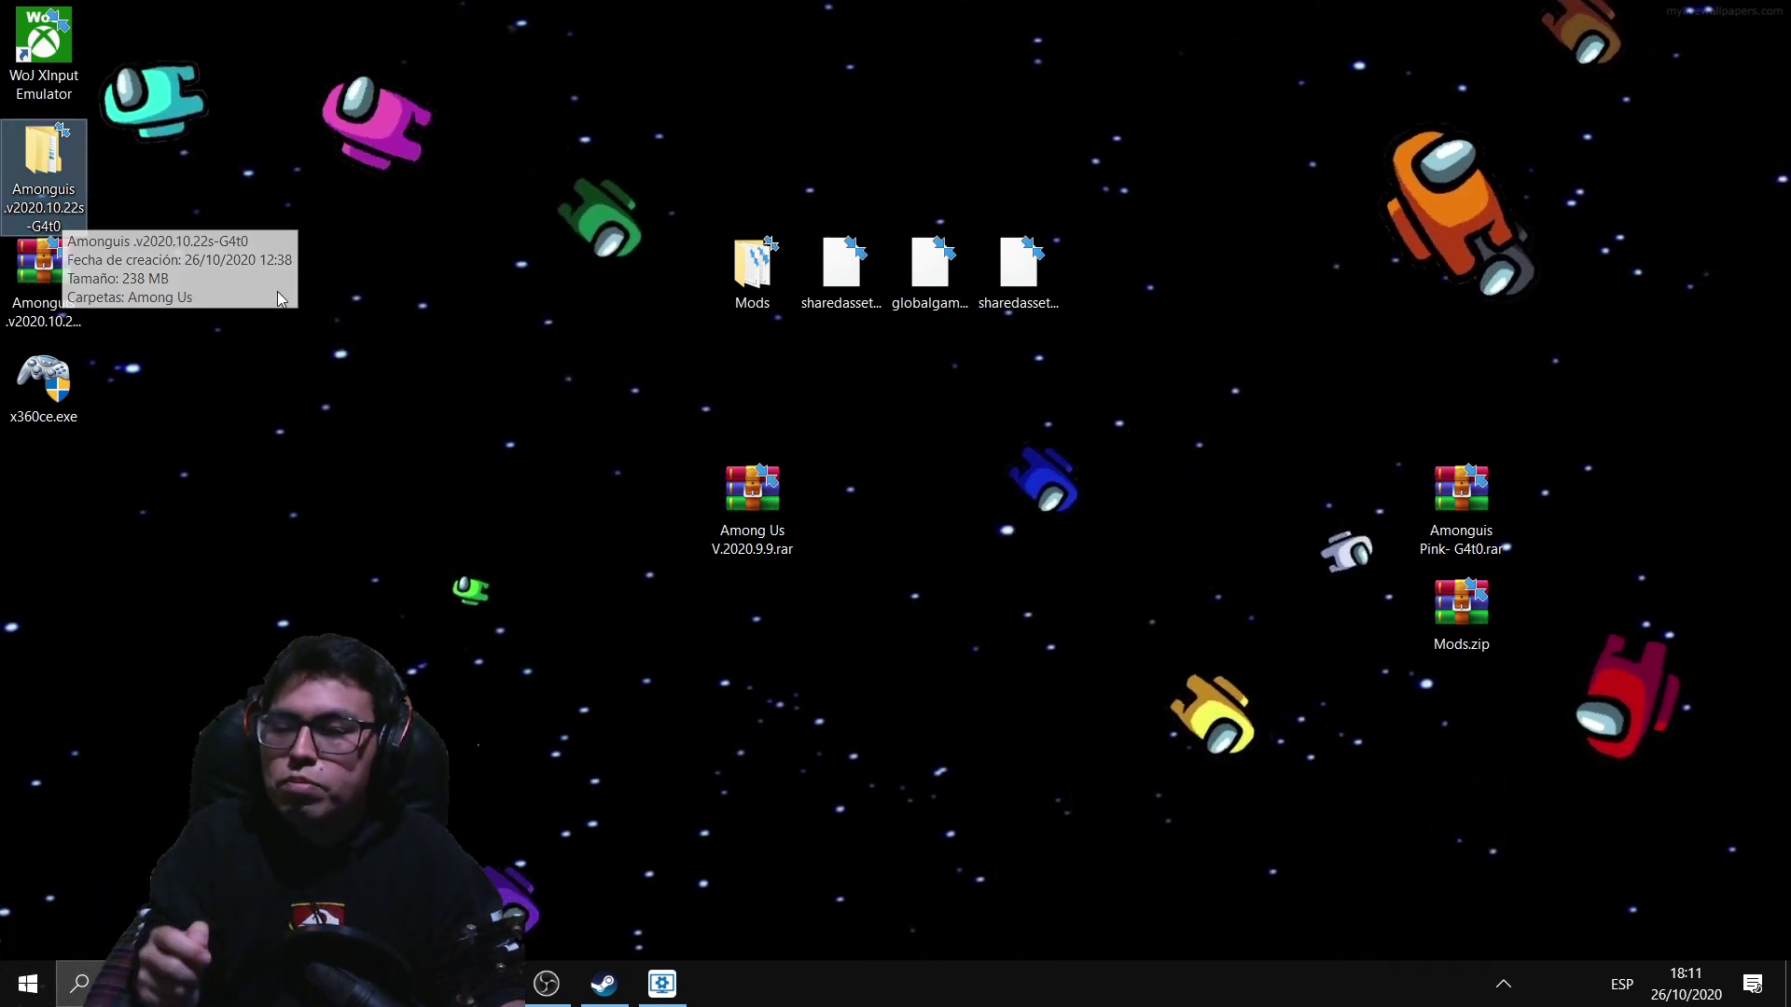
left_click(334, 299)
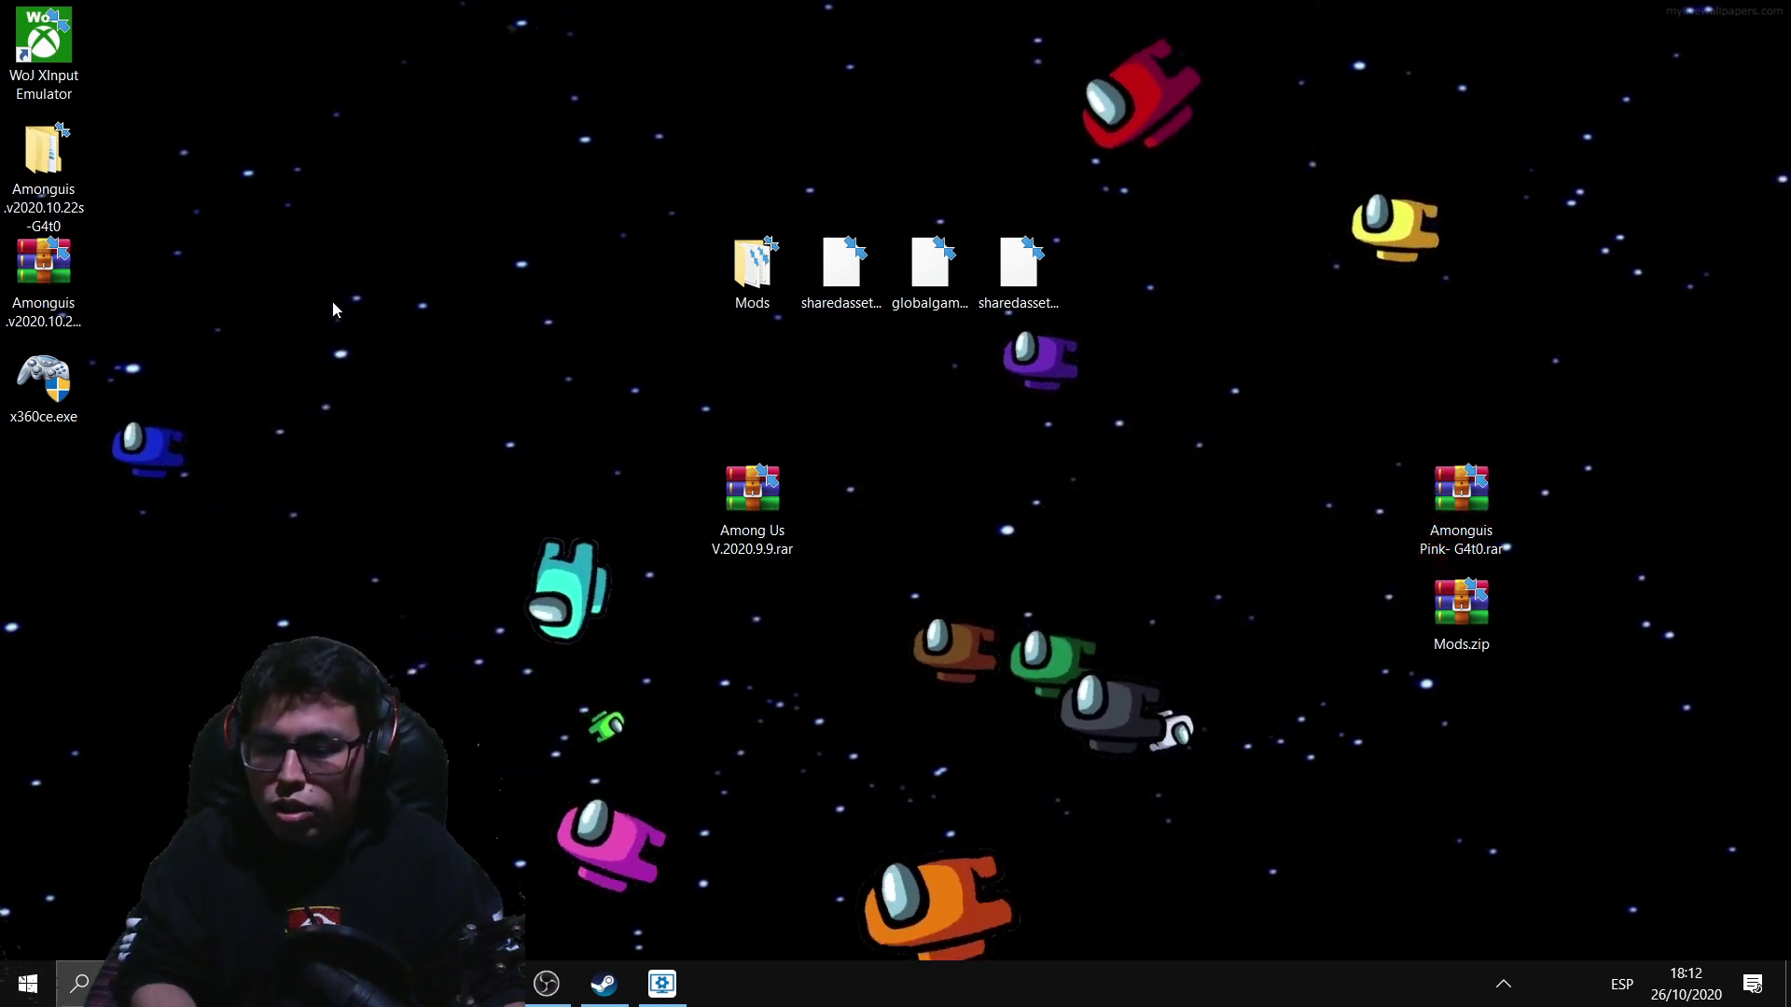
left_click(752, 499)
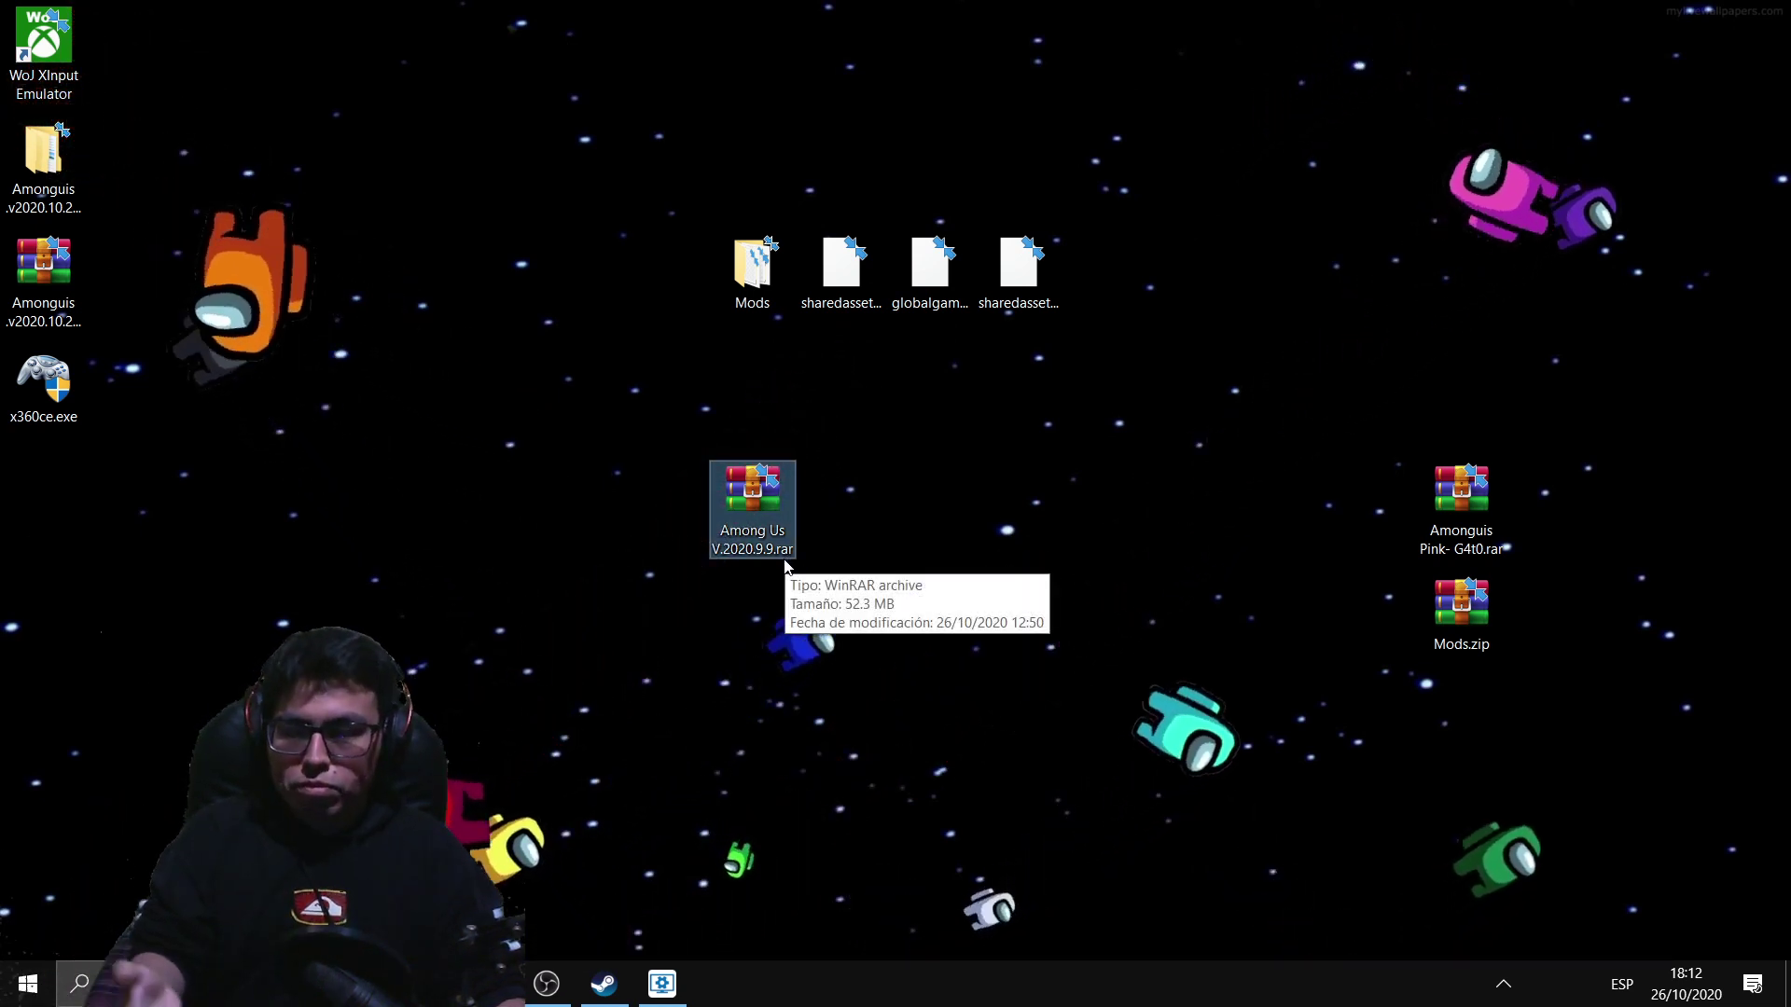
left_click(914, 490)
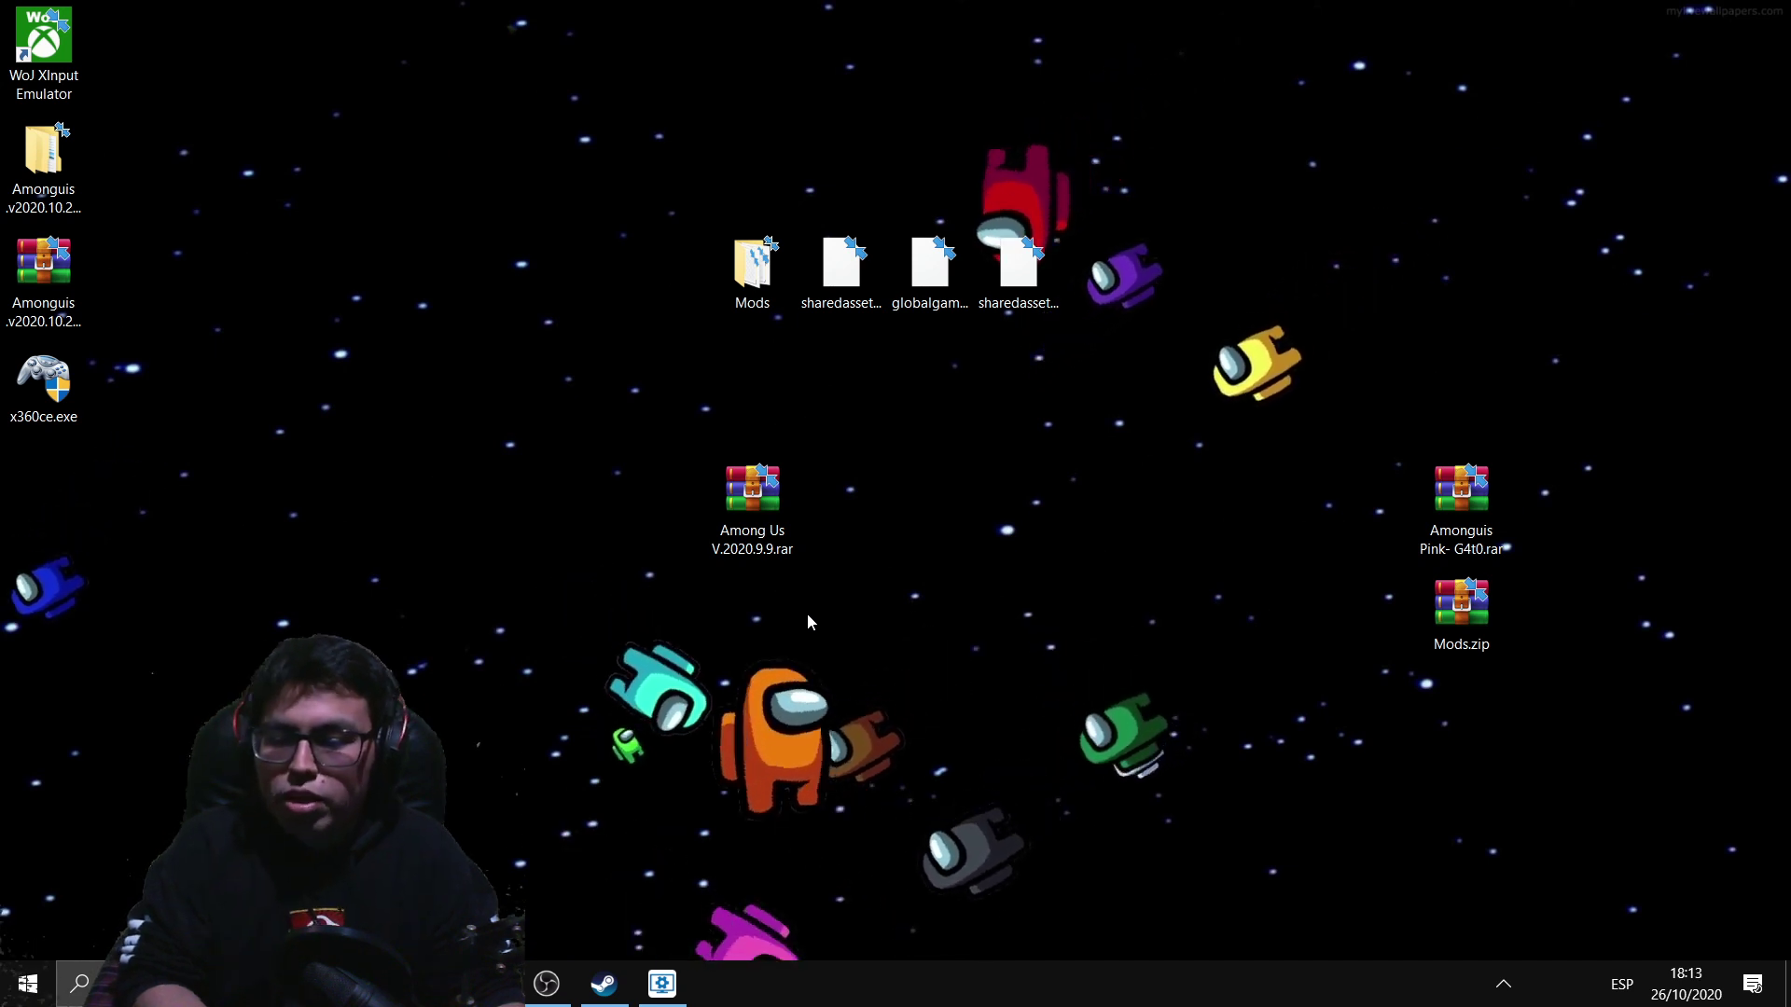
left_click_drag(723, 494, 932, 486)
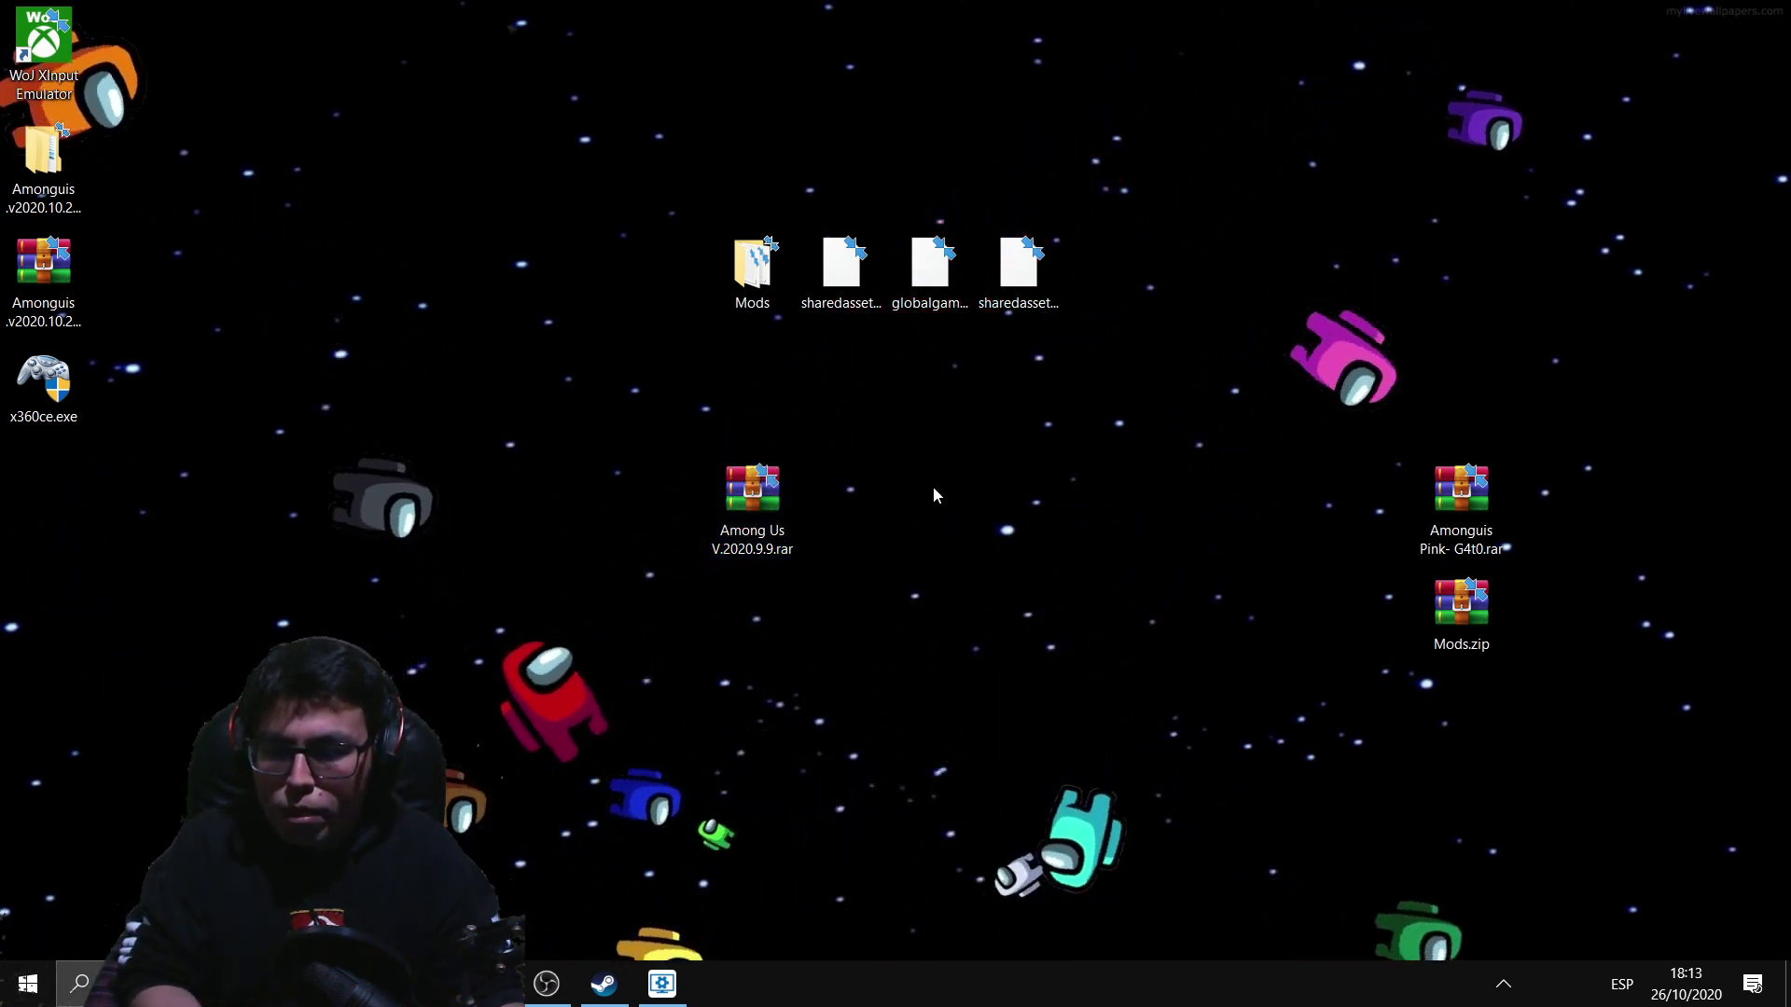
Extract Among Us V.2020.9.9.rar onto the desktop and open the extracted Among Us V.2020.9.9 folder.
right_click(750, 486)
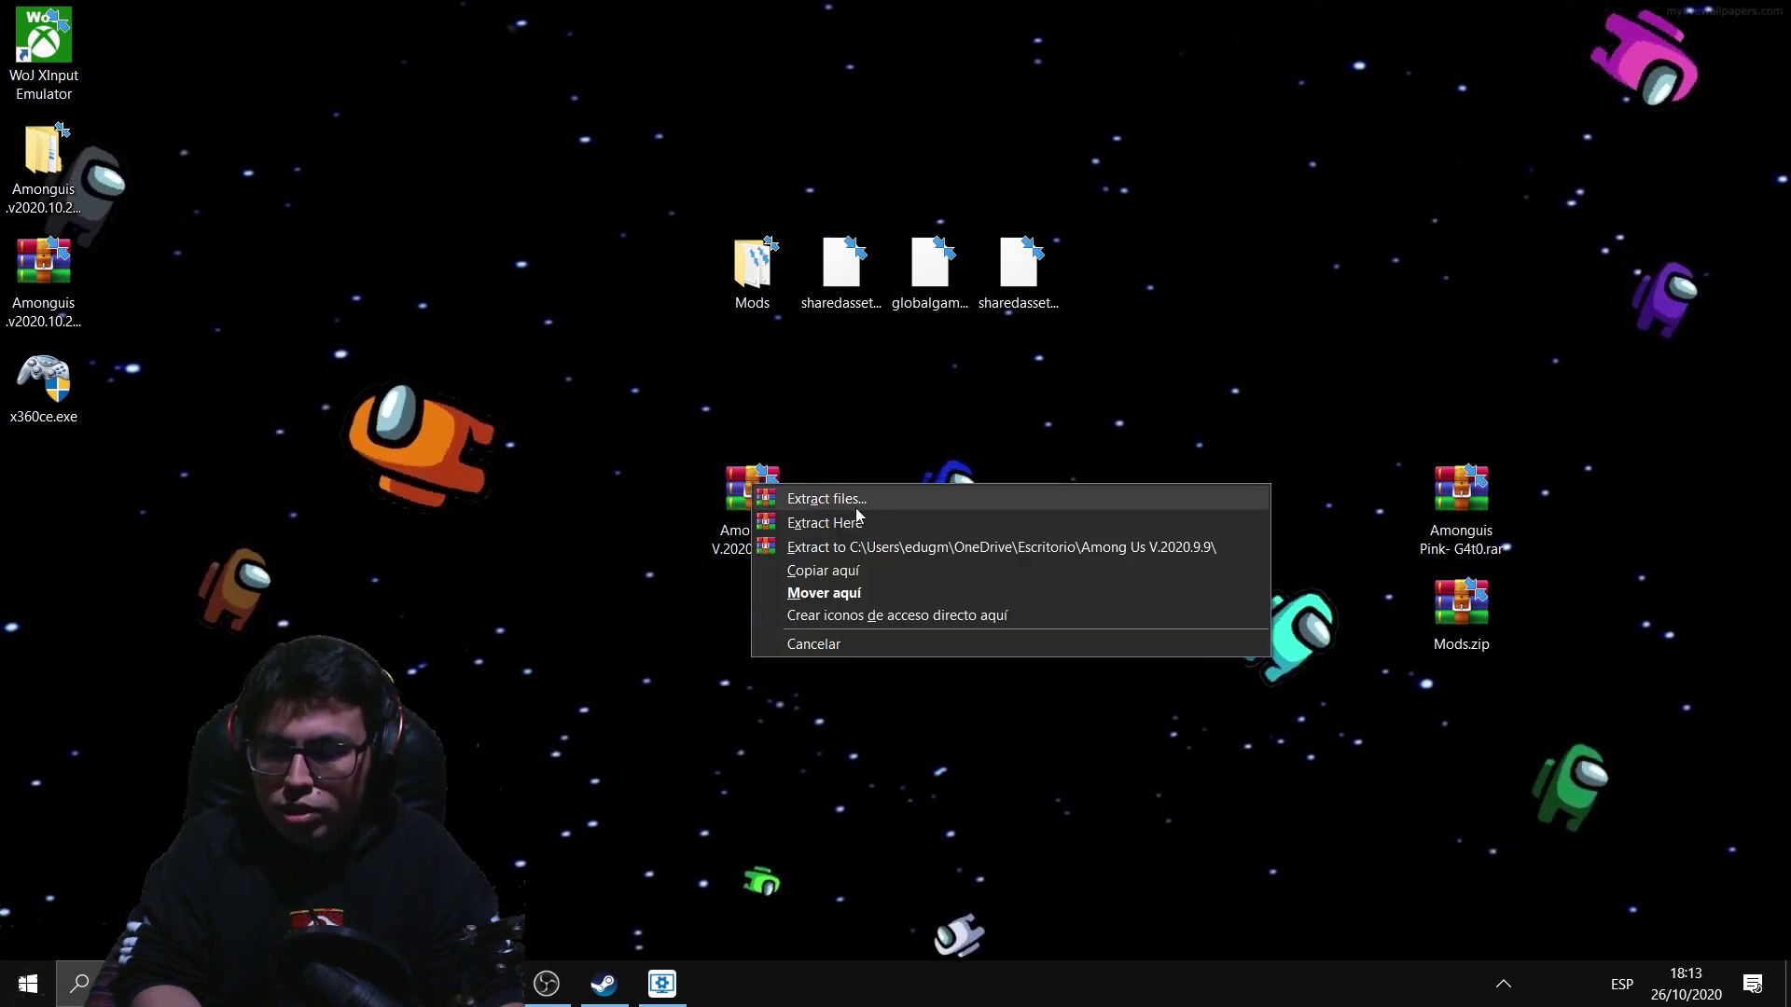
left_click(821, 520)
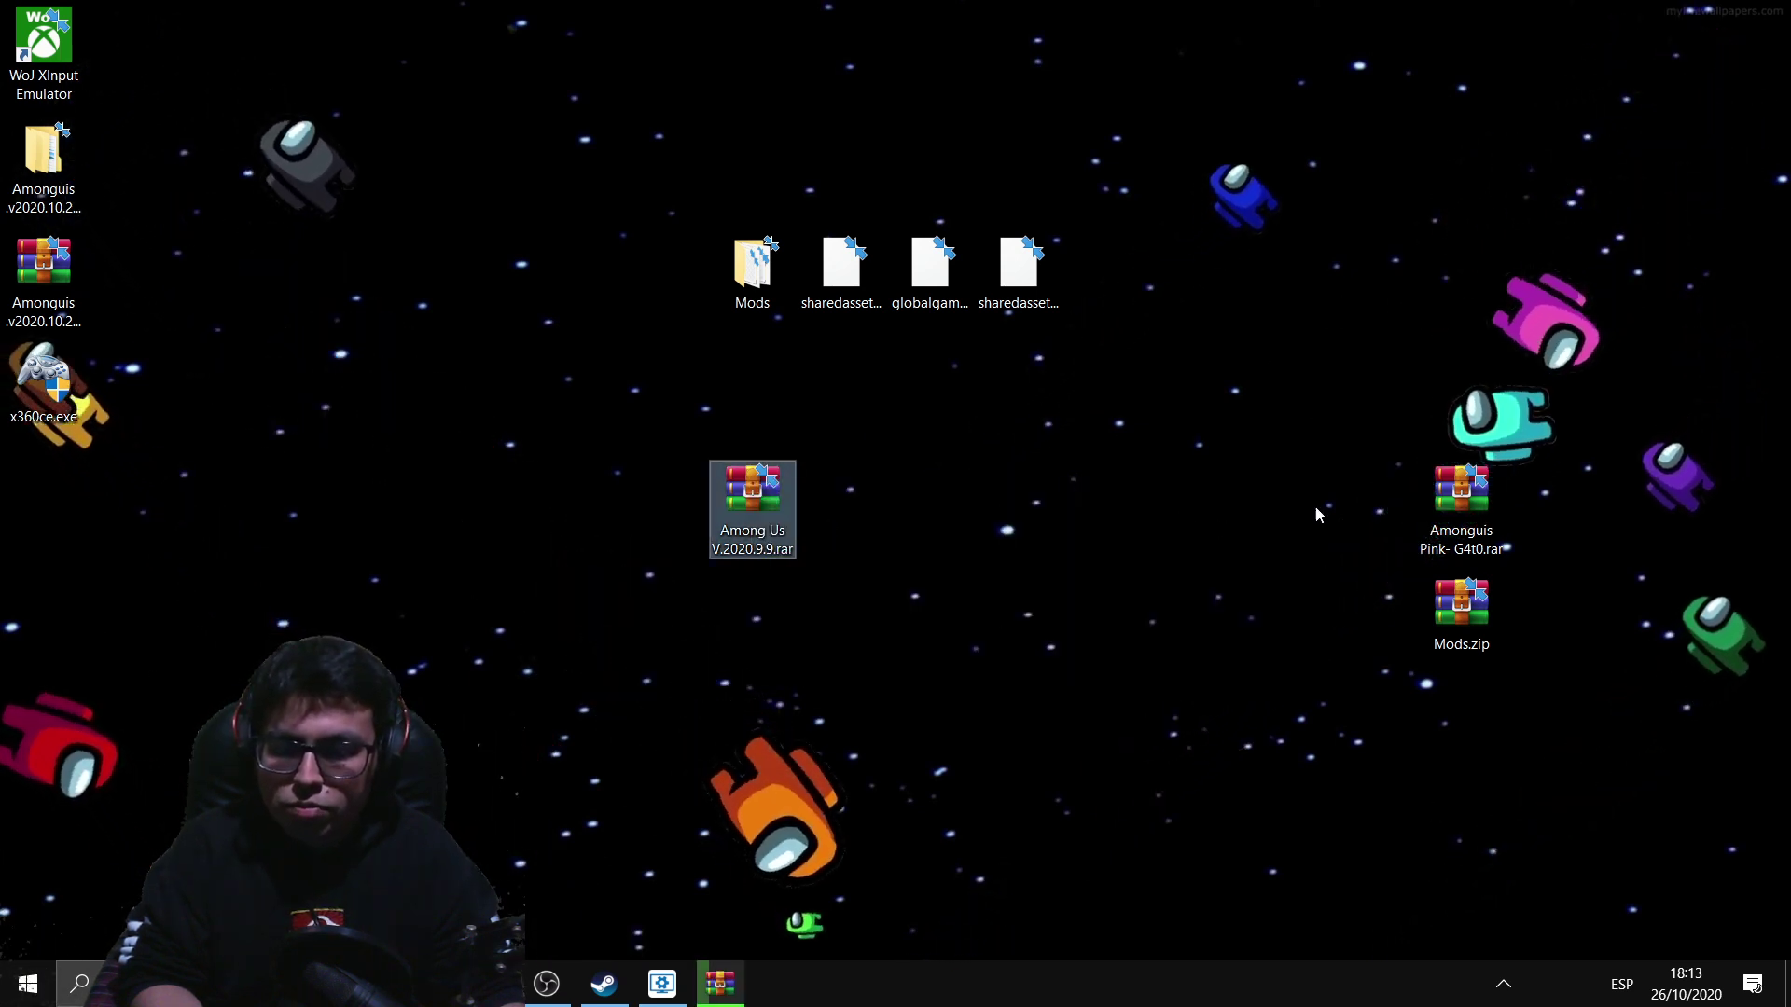
left_click_drag(43, 503, 840, 513)
double_click(842, 499)
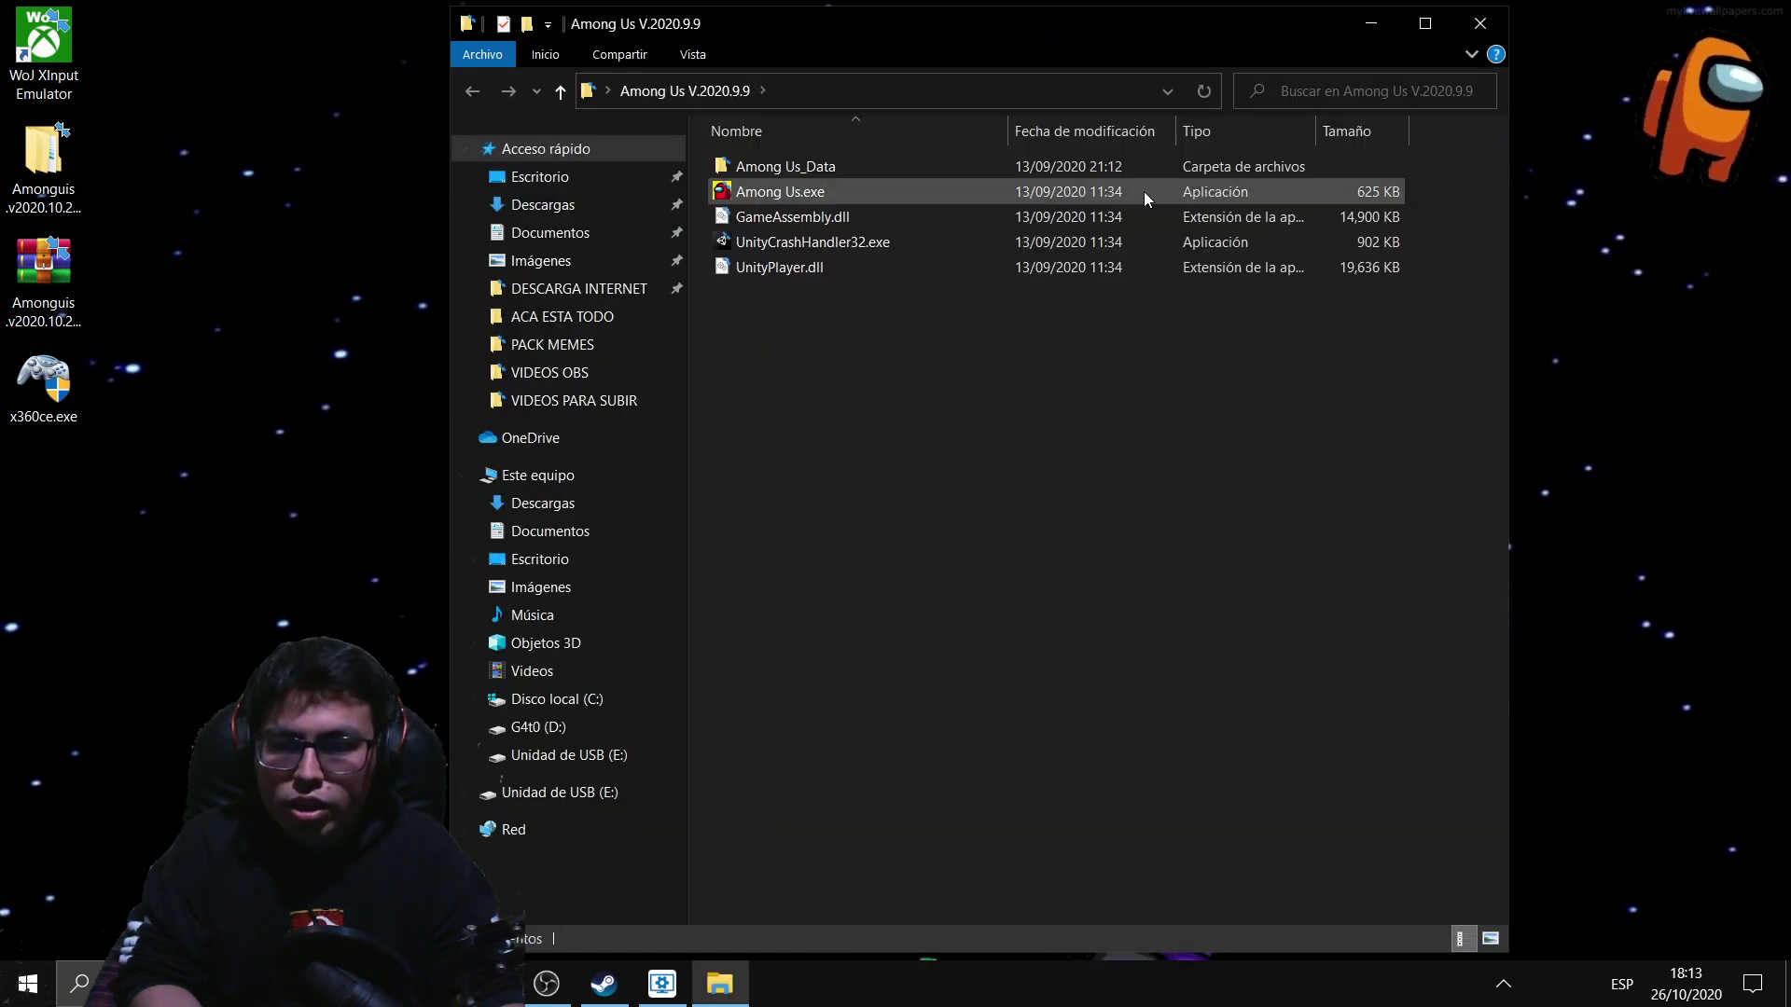
left_click_drag(1110, 21, 1118, 382)
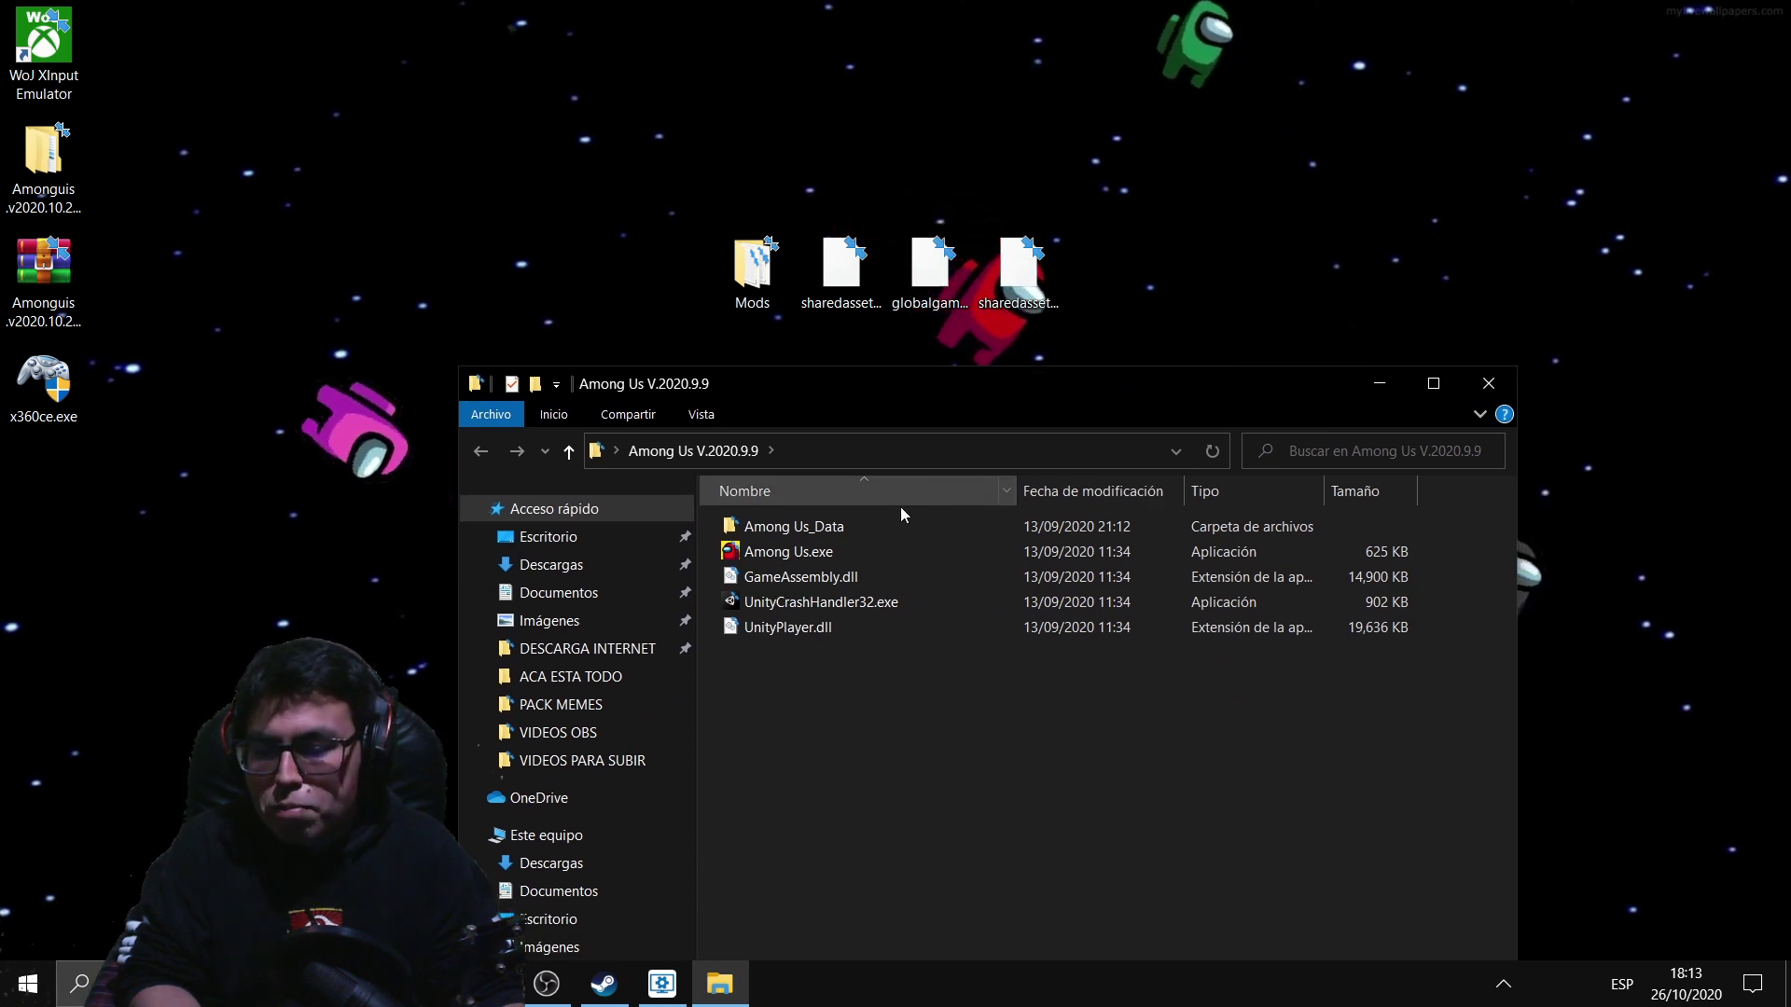
Create a desktop shortcut for Among Us.exe and place it just above the loose asset files.
left_click(810, 558)
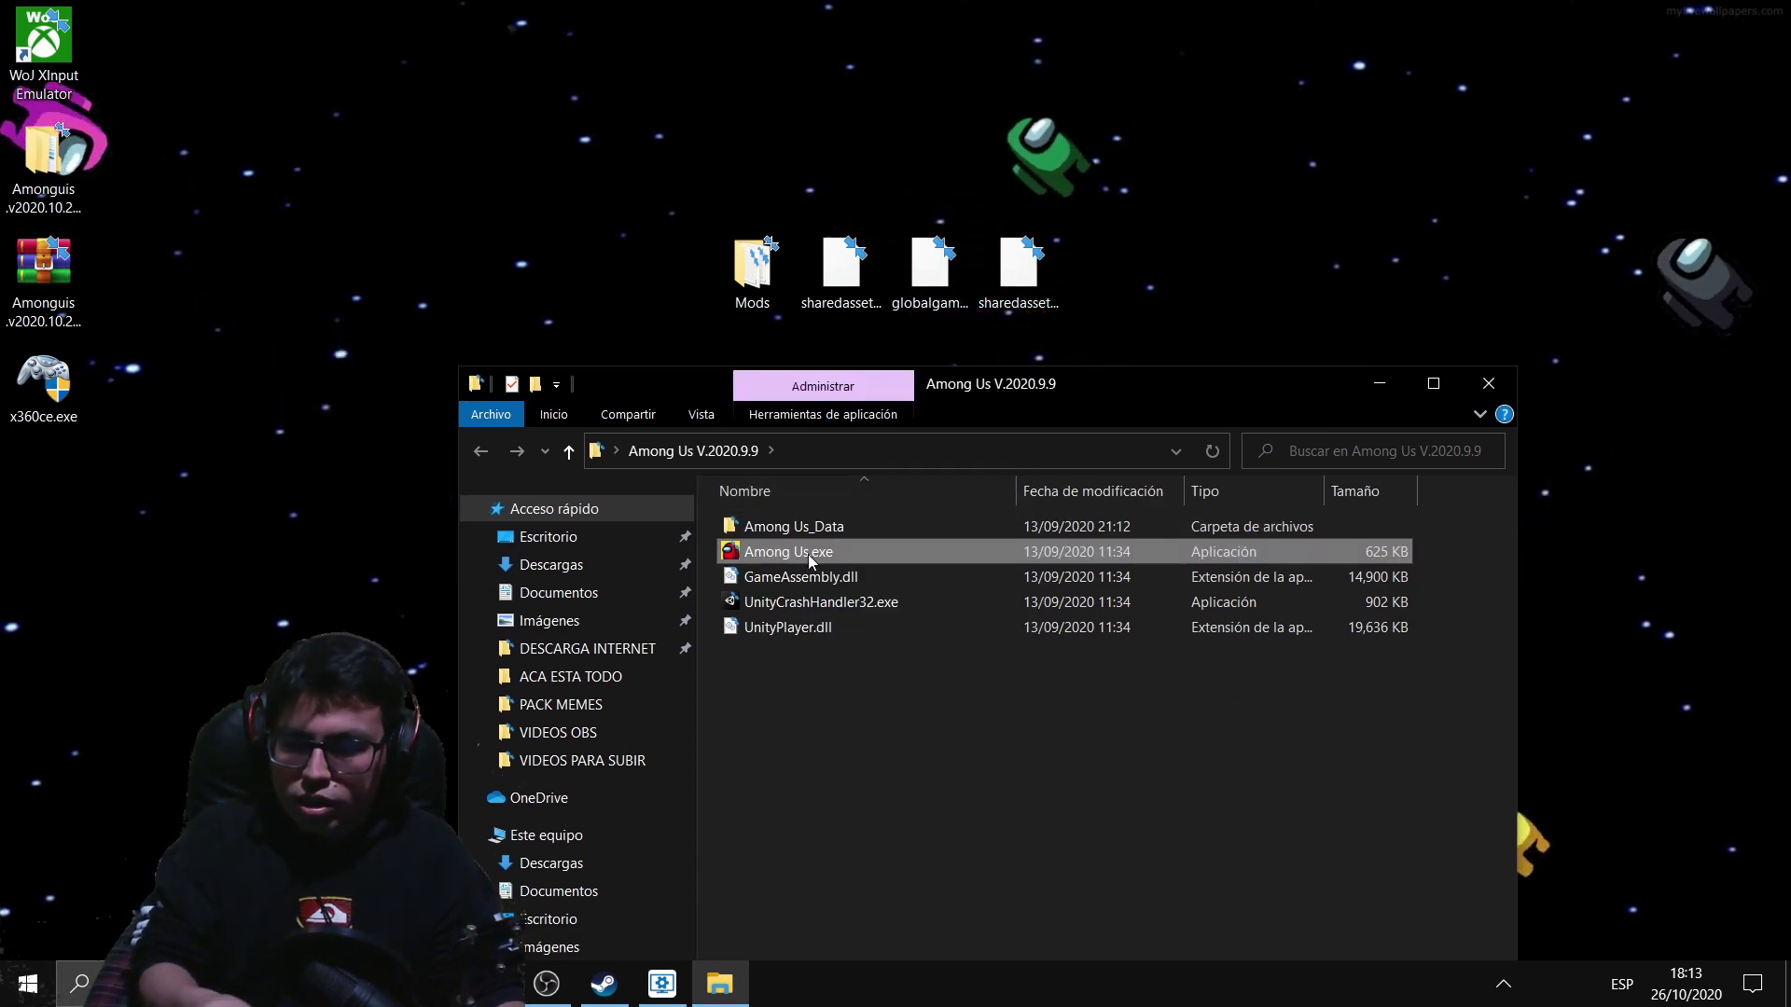
right_click(810, 558)
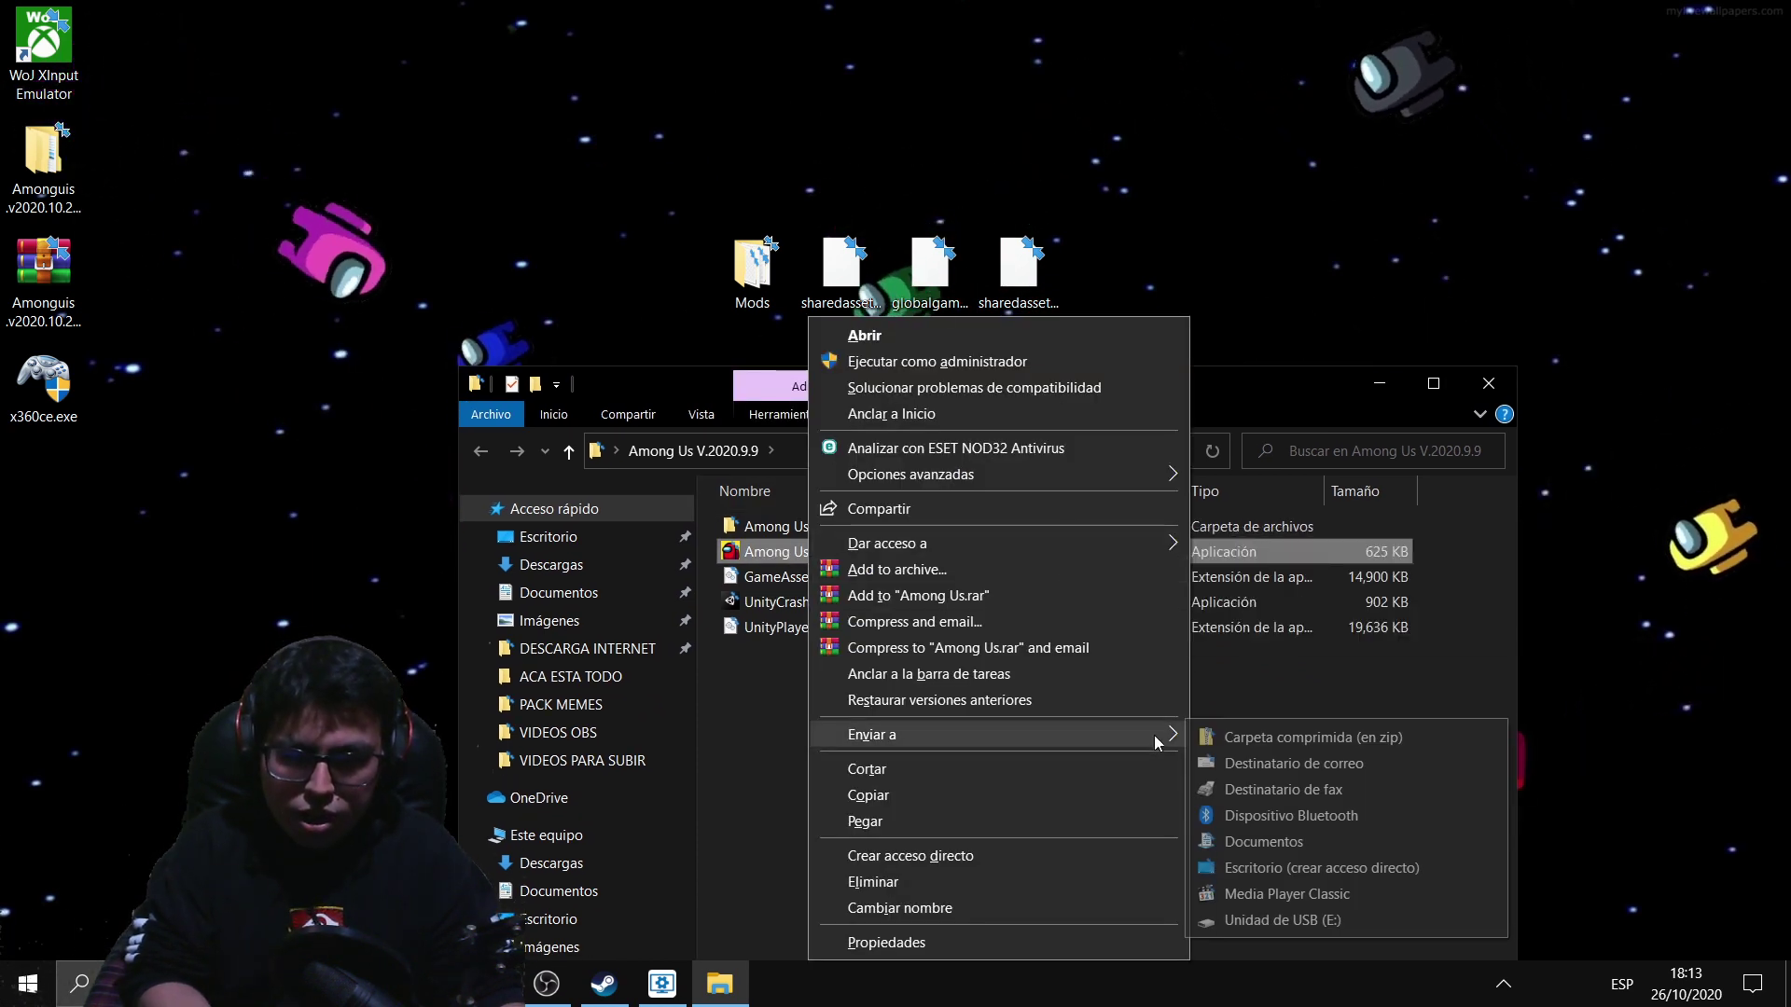
left_click(1316, 868)
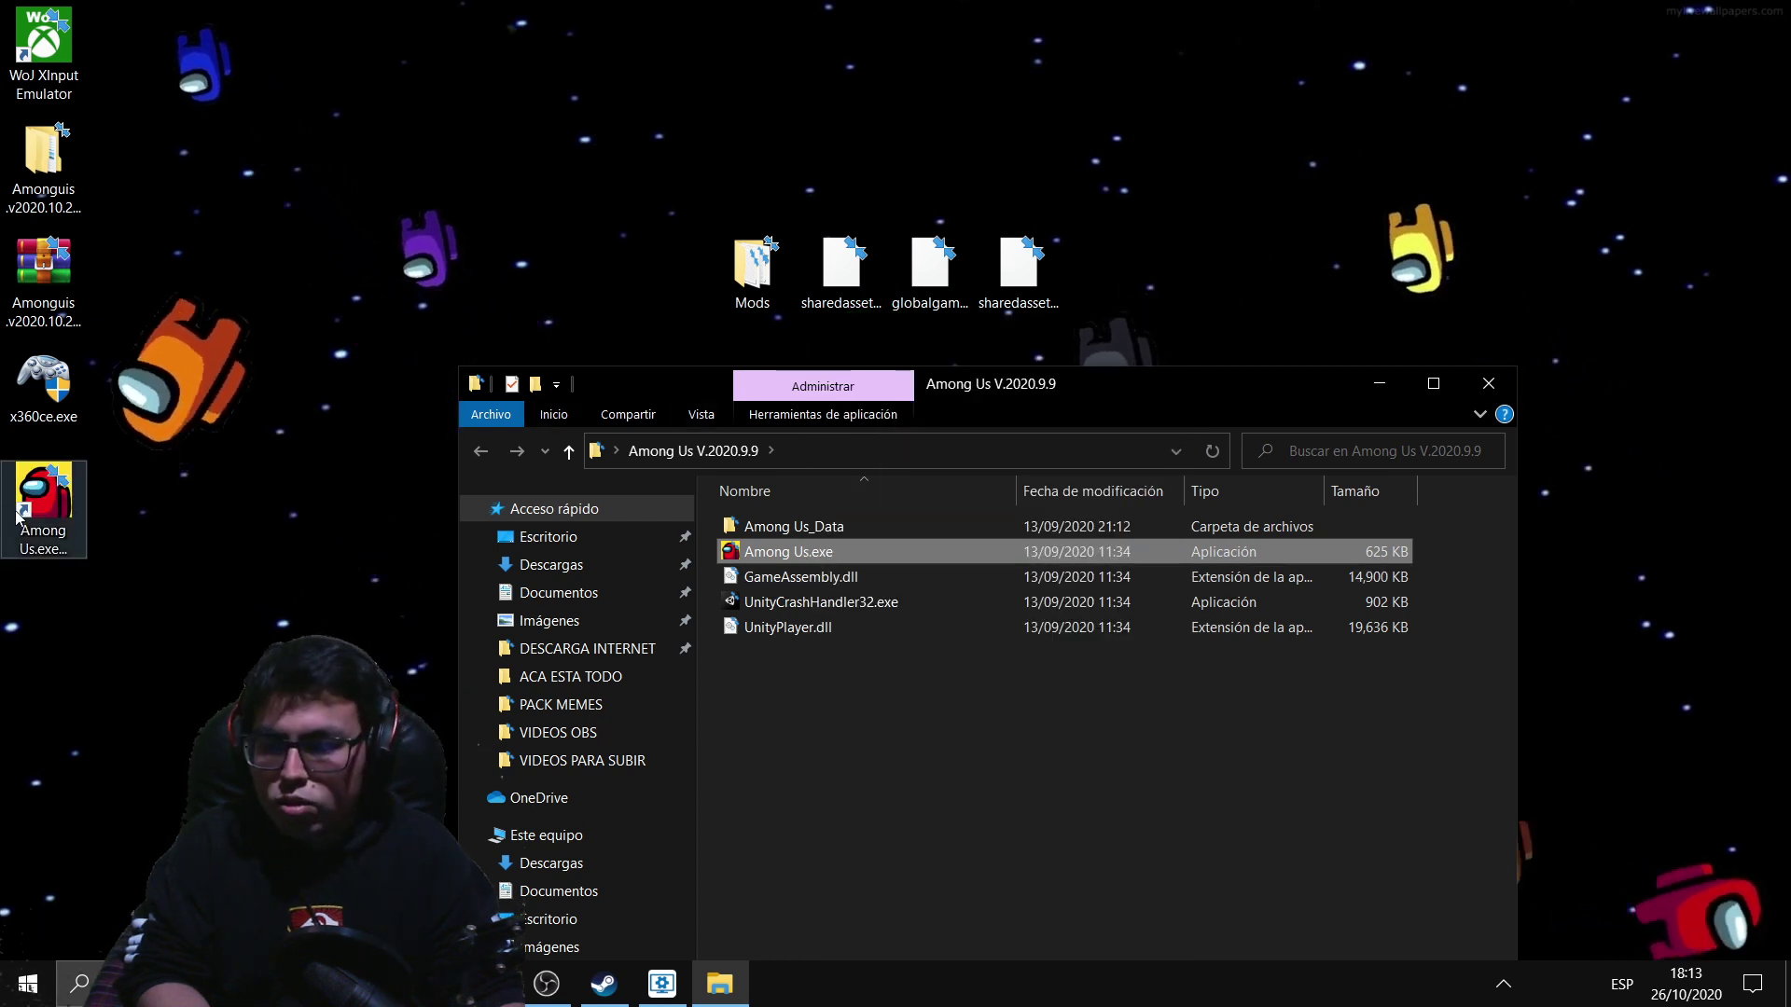
left_click_drag(968, 124, 1005, 163)
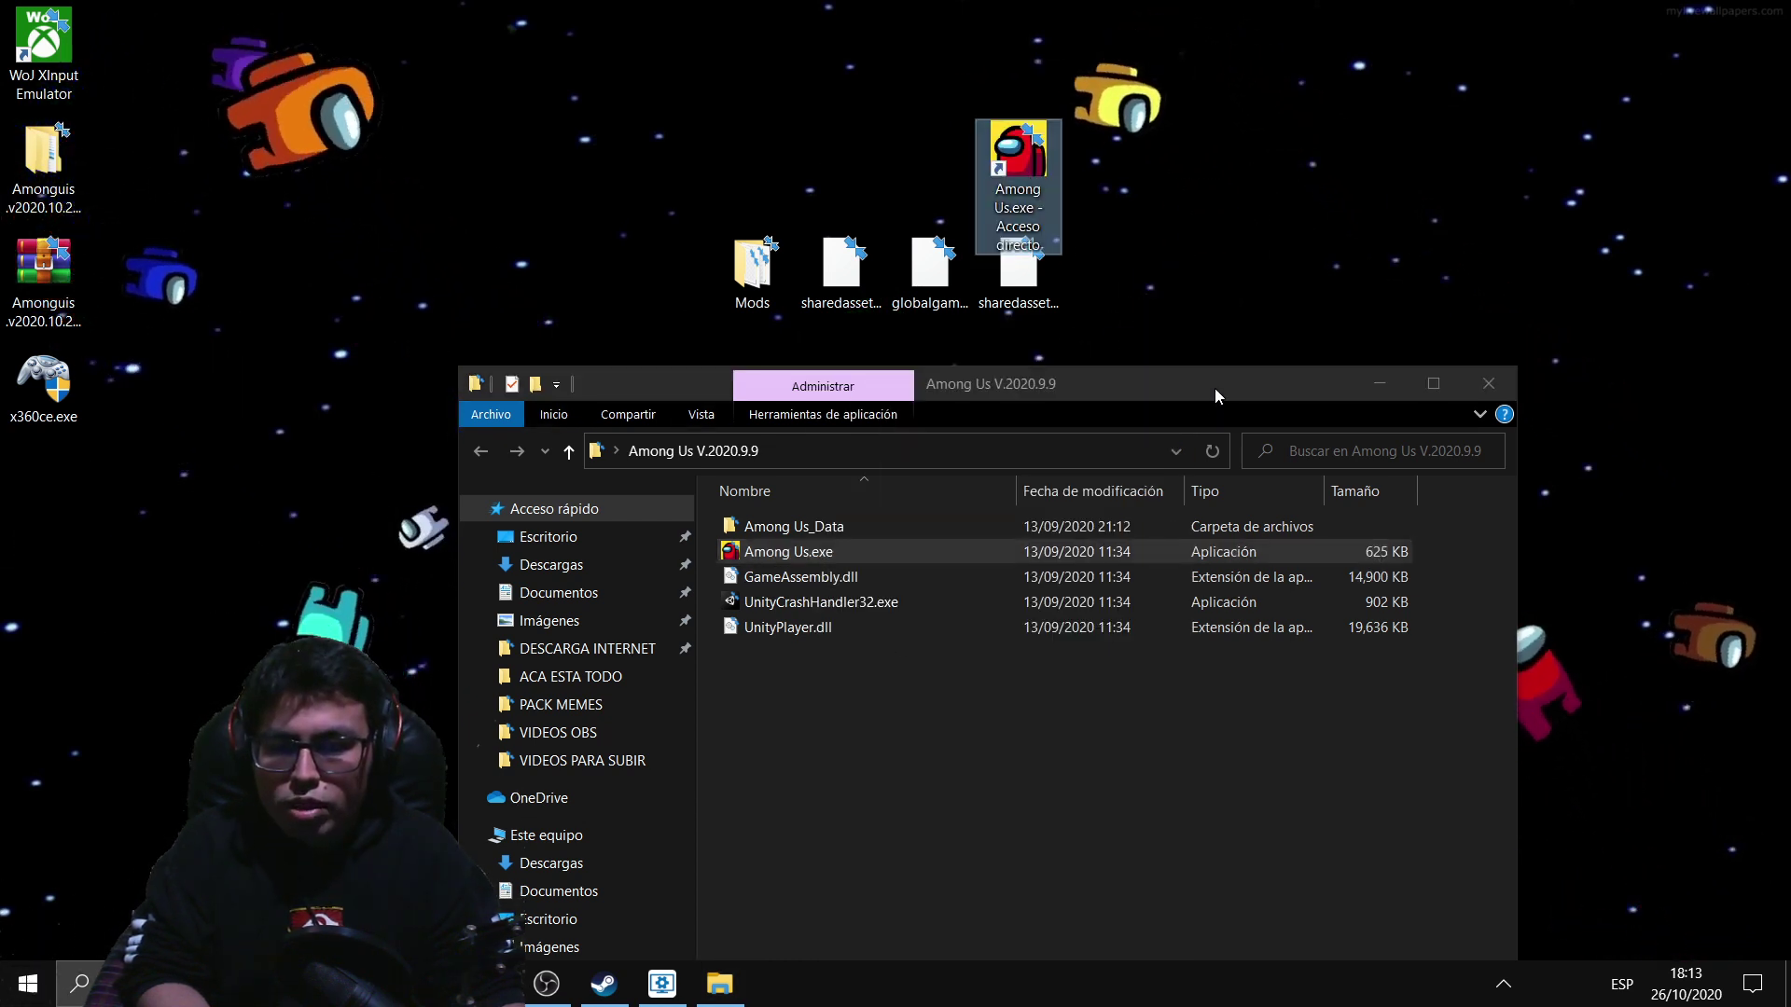
left_click(1145, 411)
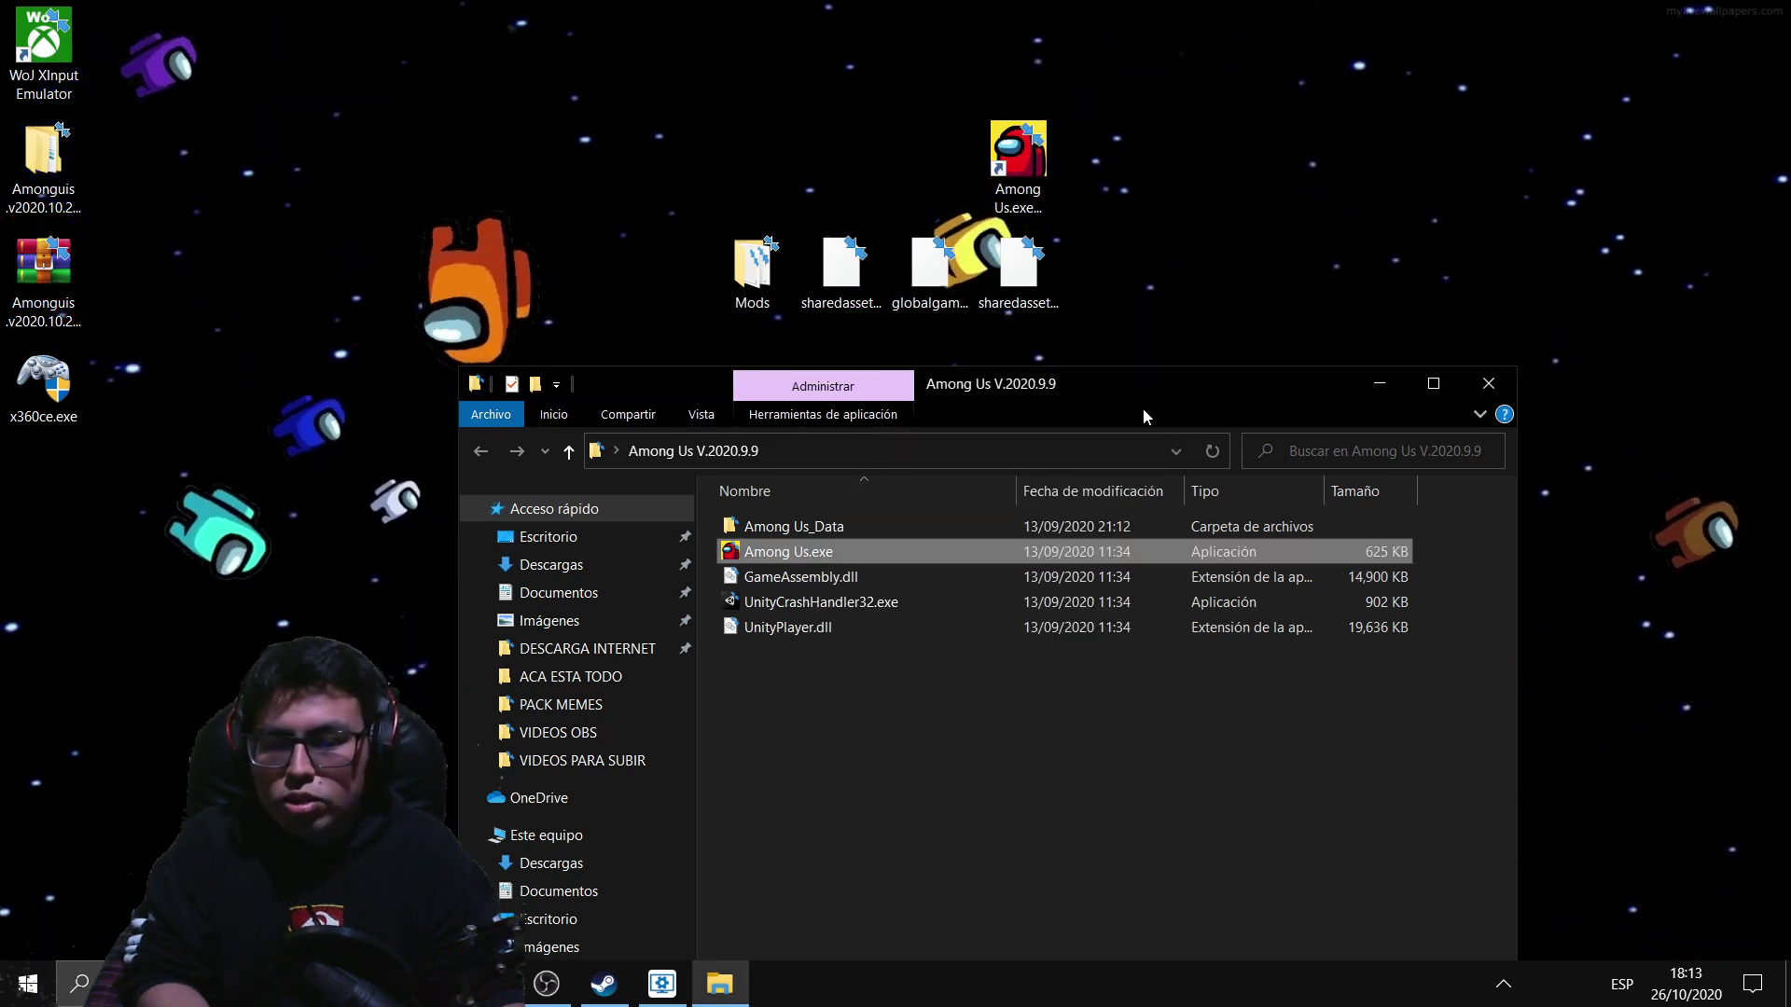
left_click(965, 701)
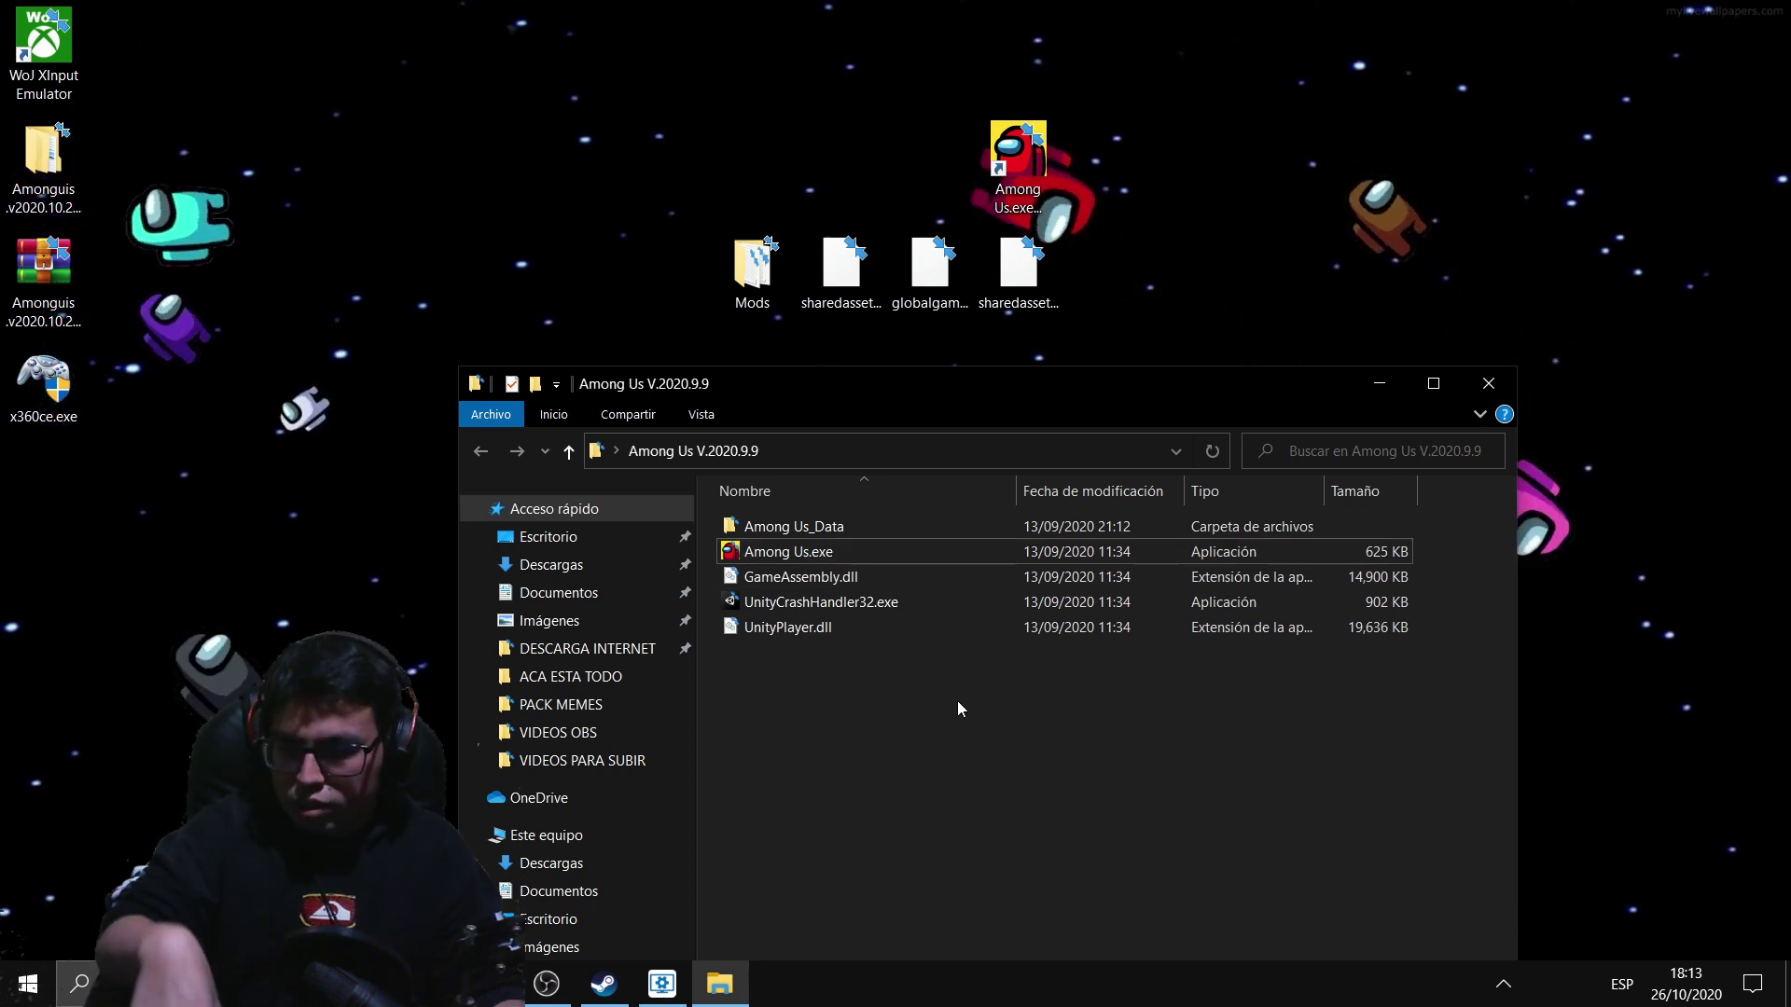
Open the Among Us_Data folder inside Among Us V.2020.9.9, keeping the loose files on the desktop uncovered.
left_click_drag(980, 377, 1124, 366)
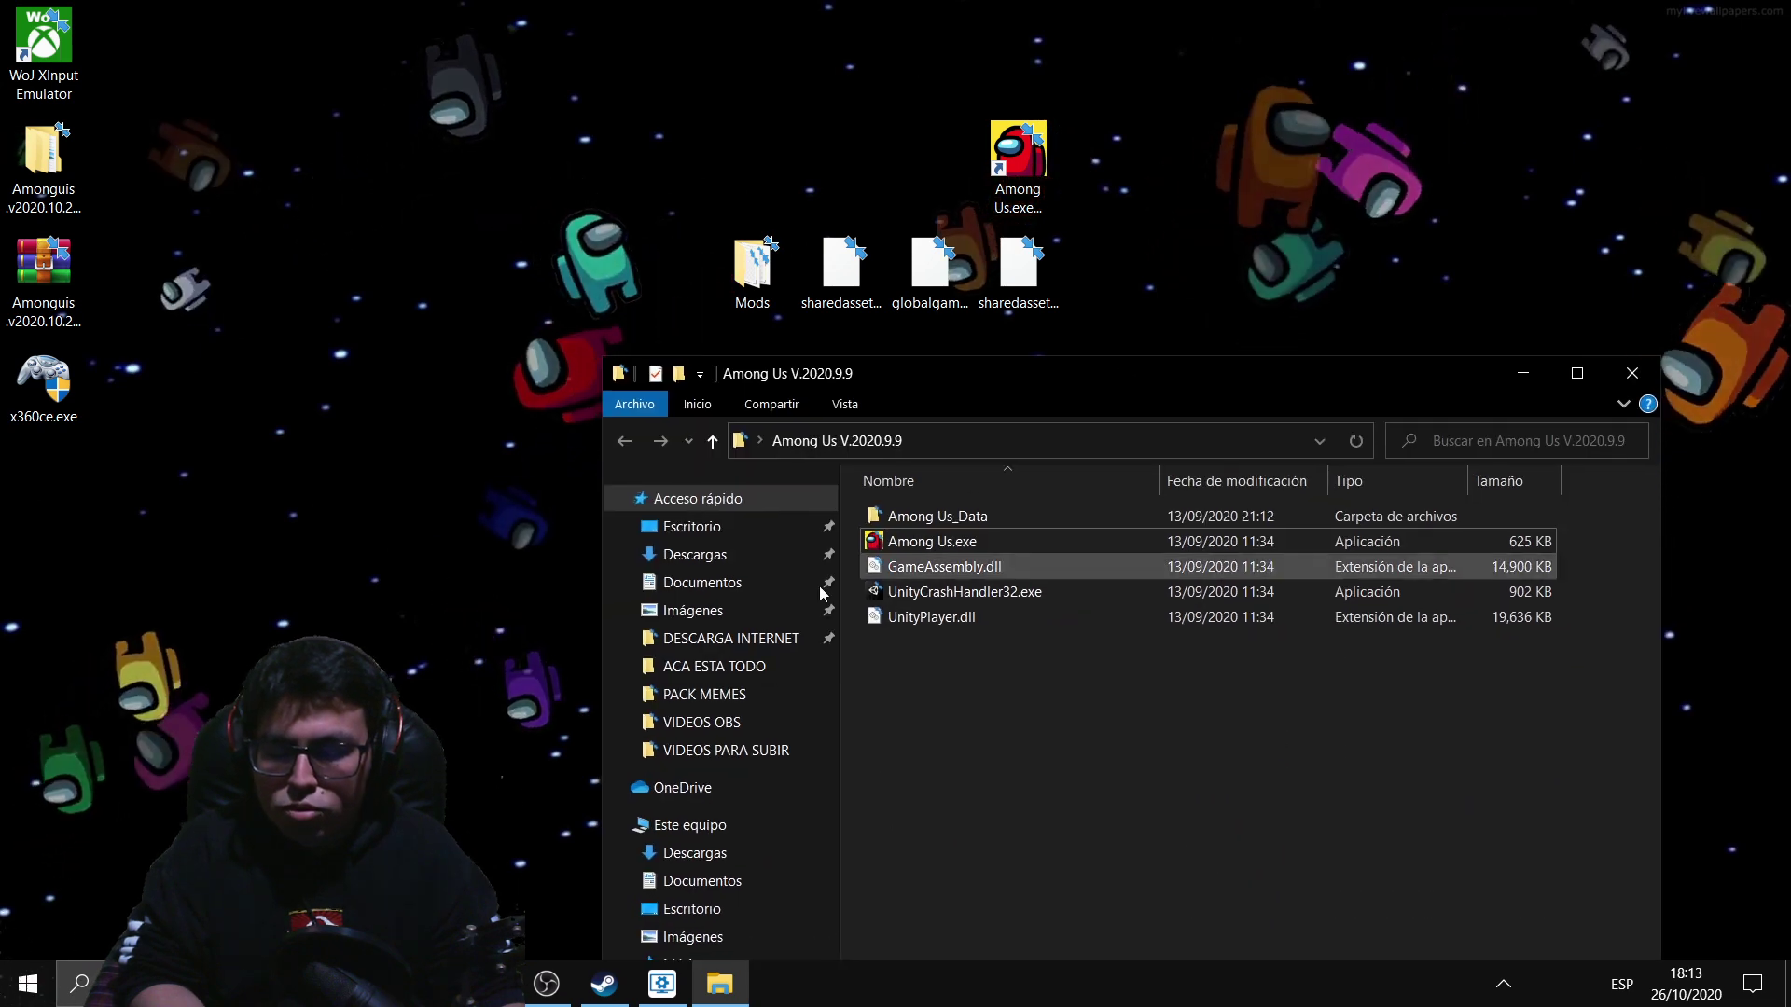
left_click_drag(937, 364, 857, 351)
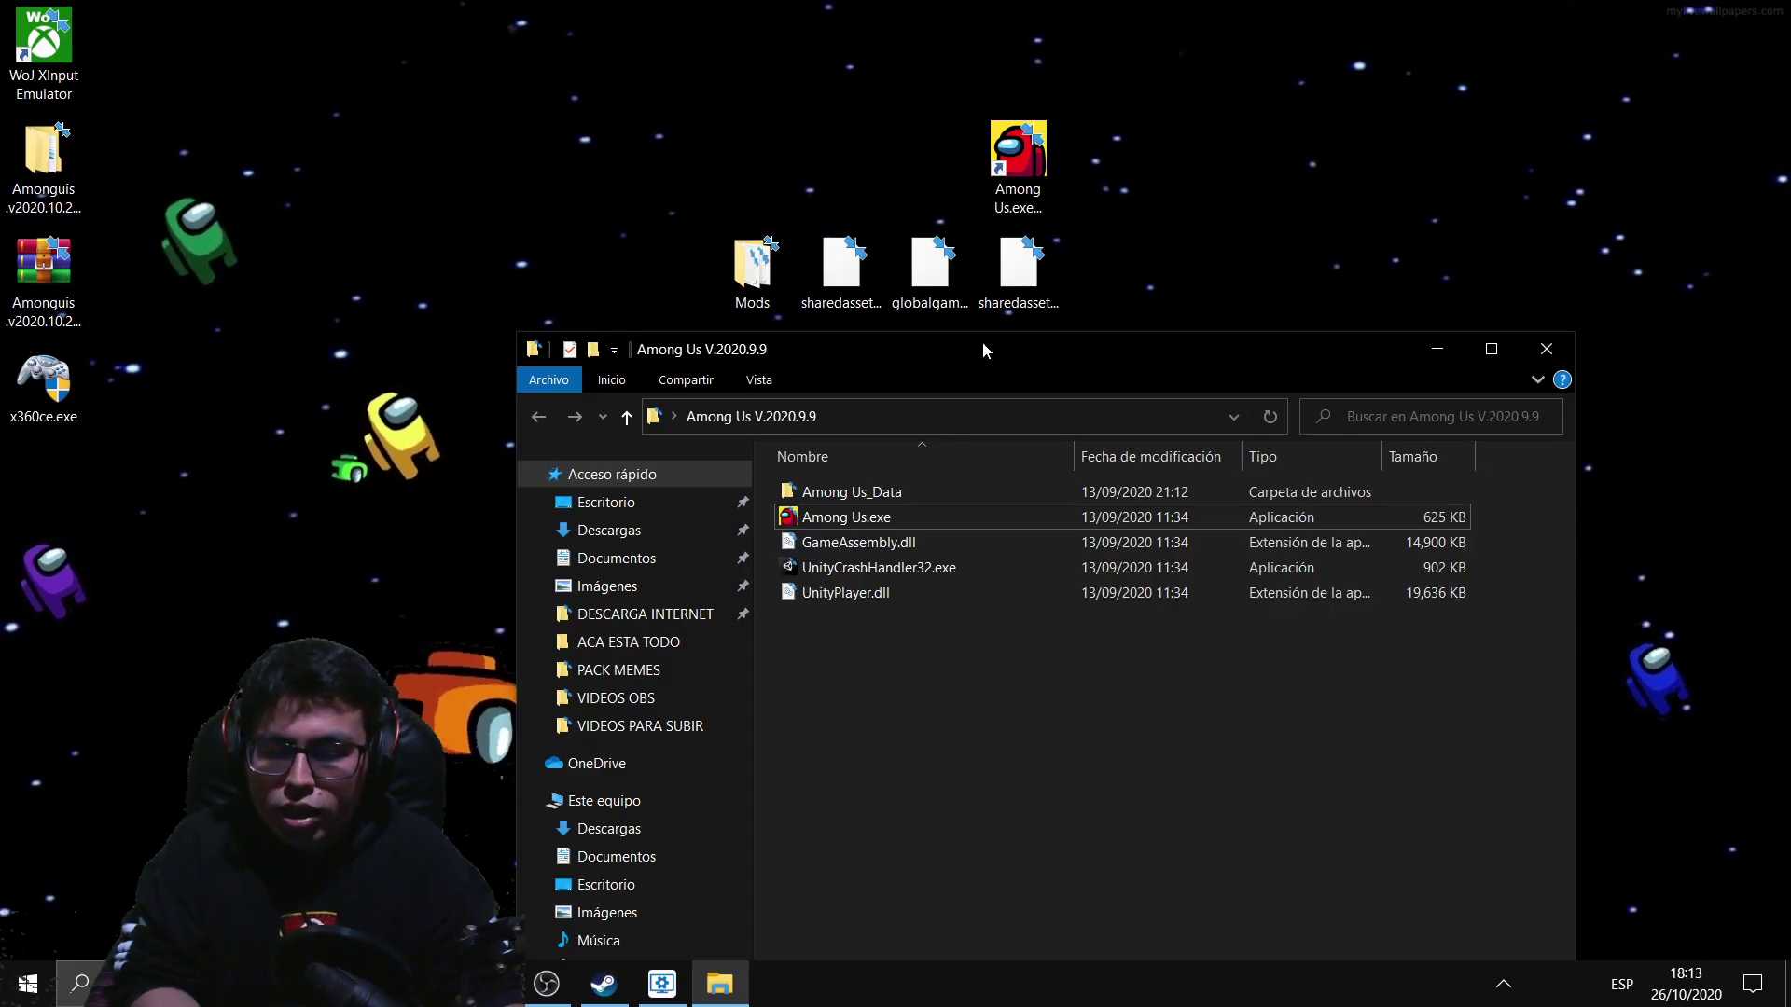
mouse_move(983, 354)
left_mouse_down()
mouse_move(950, 472)
mouse_move(982, 396)
mouse_move(955, 367)
left_mouse_up()
left_click(810, 506)
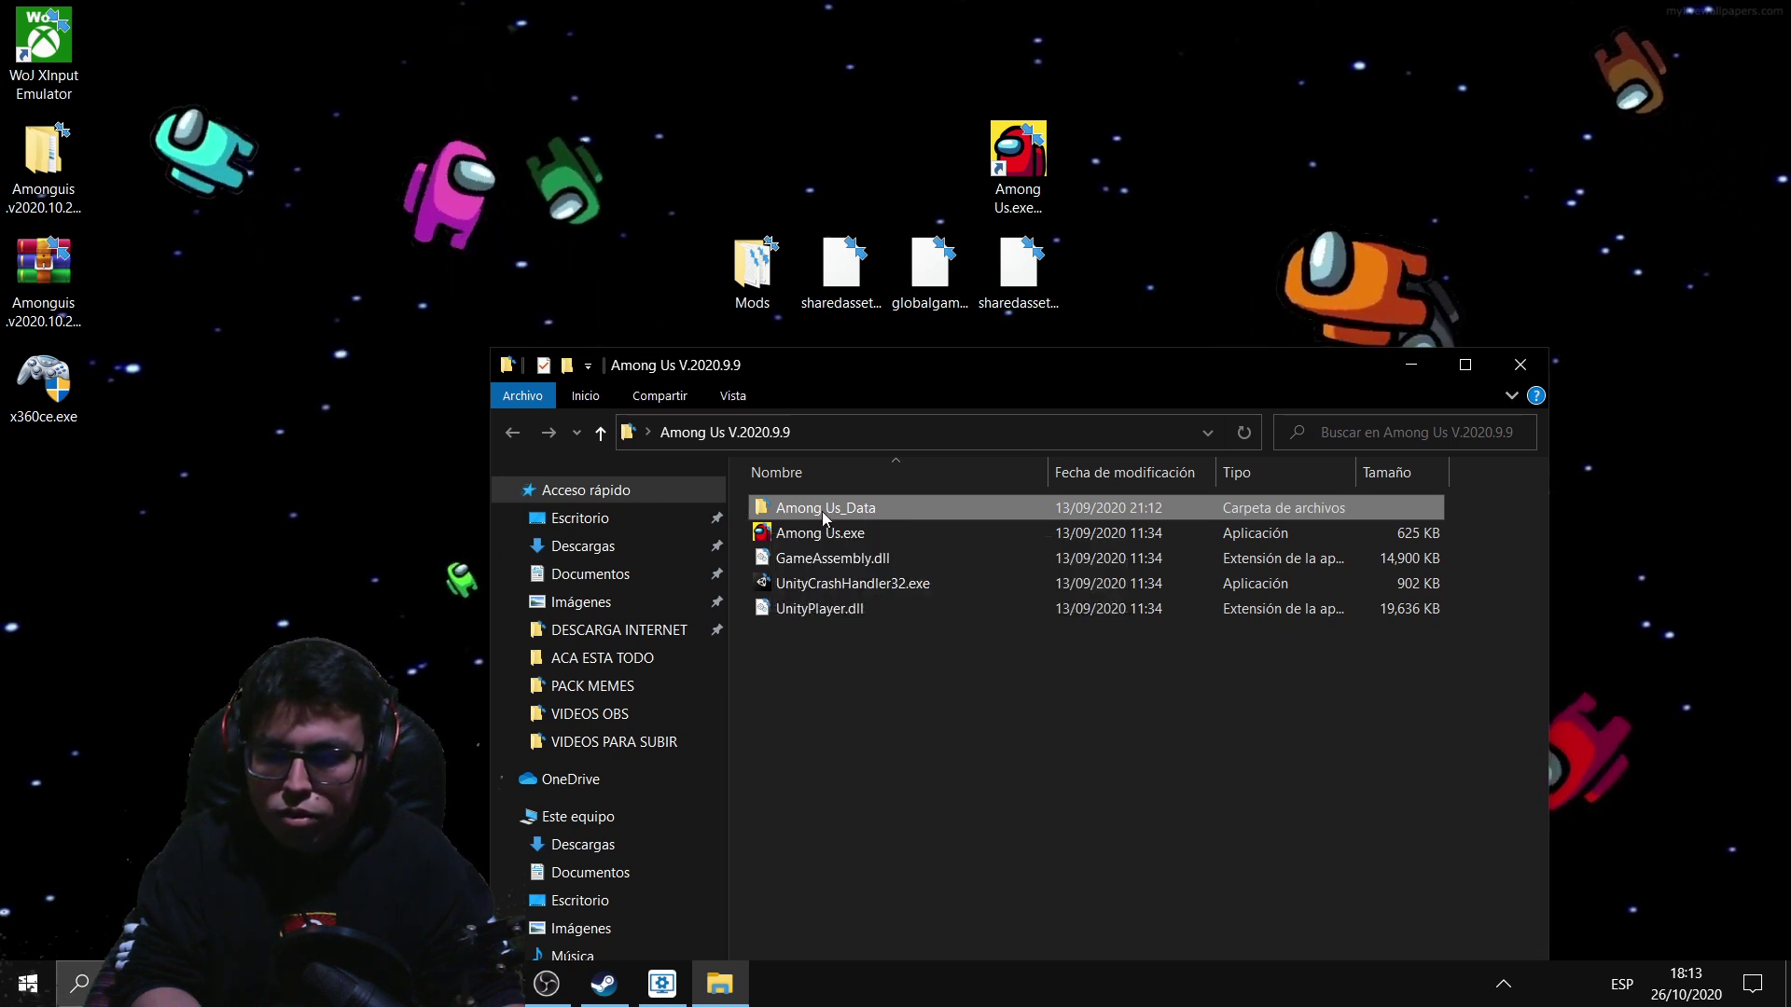
double_click(875, 513)
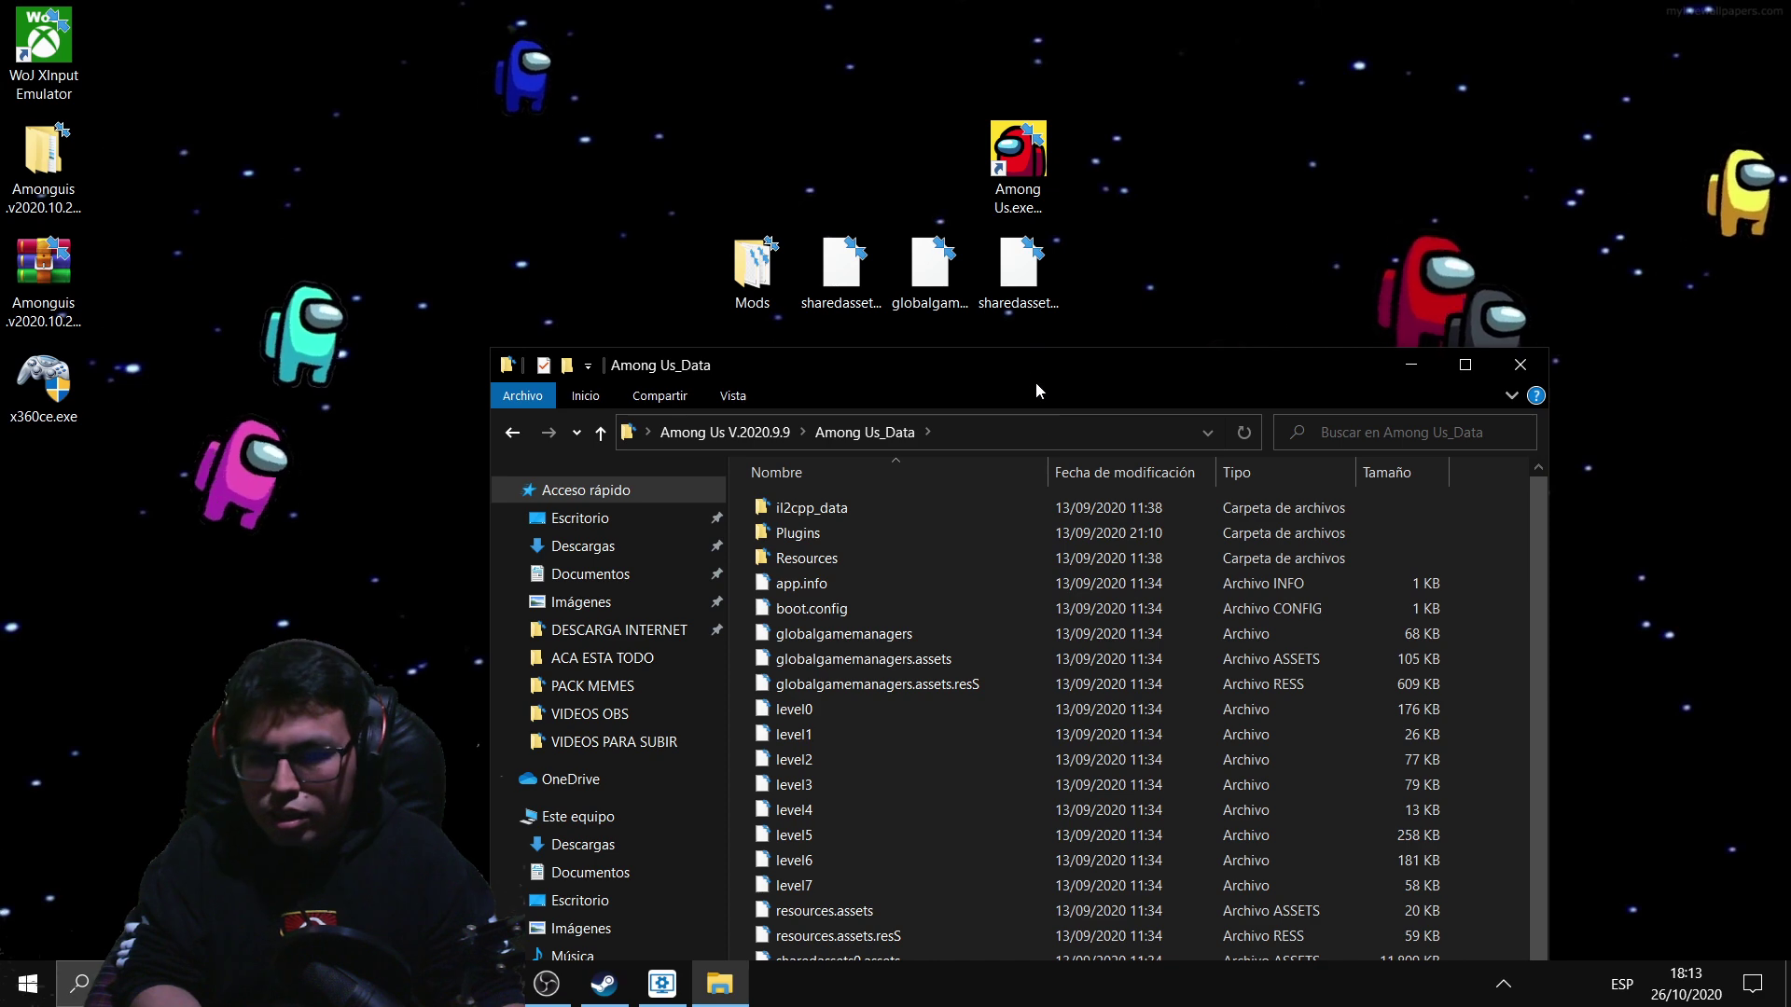
left_click_drag(1030, 368, 942, 366)
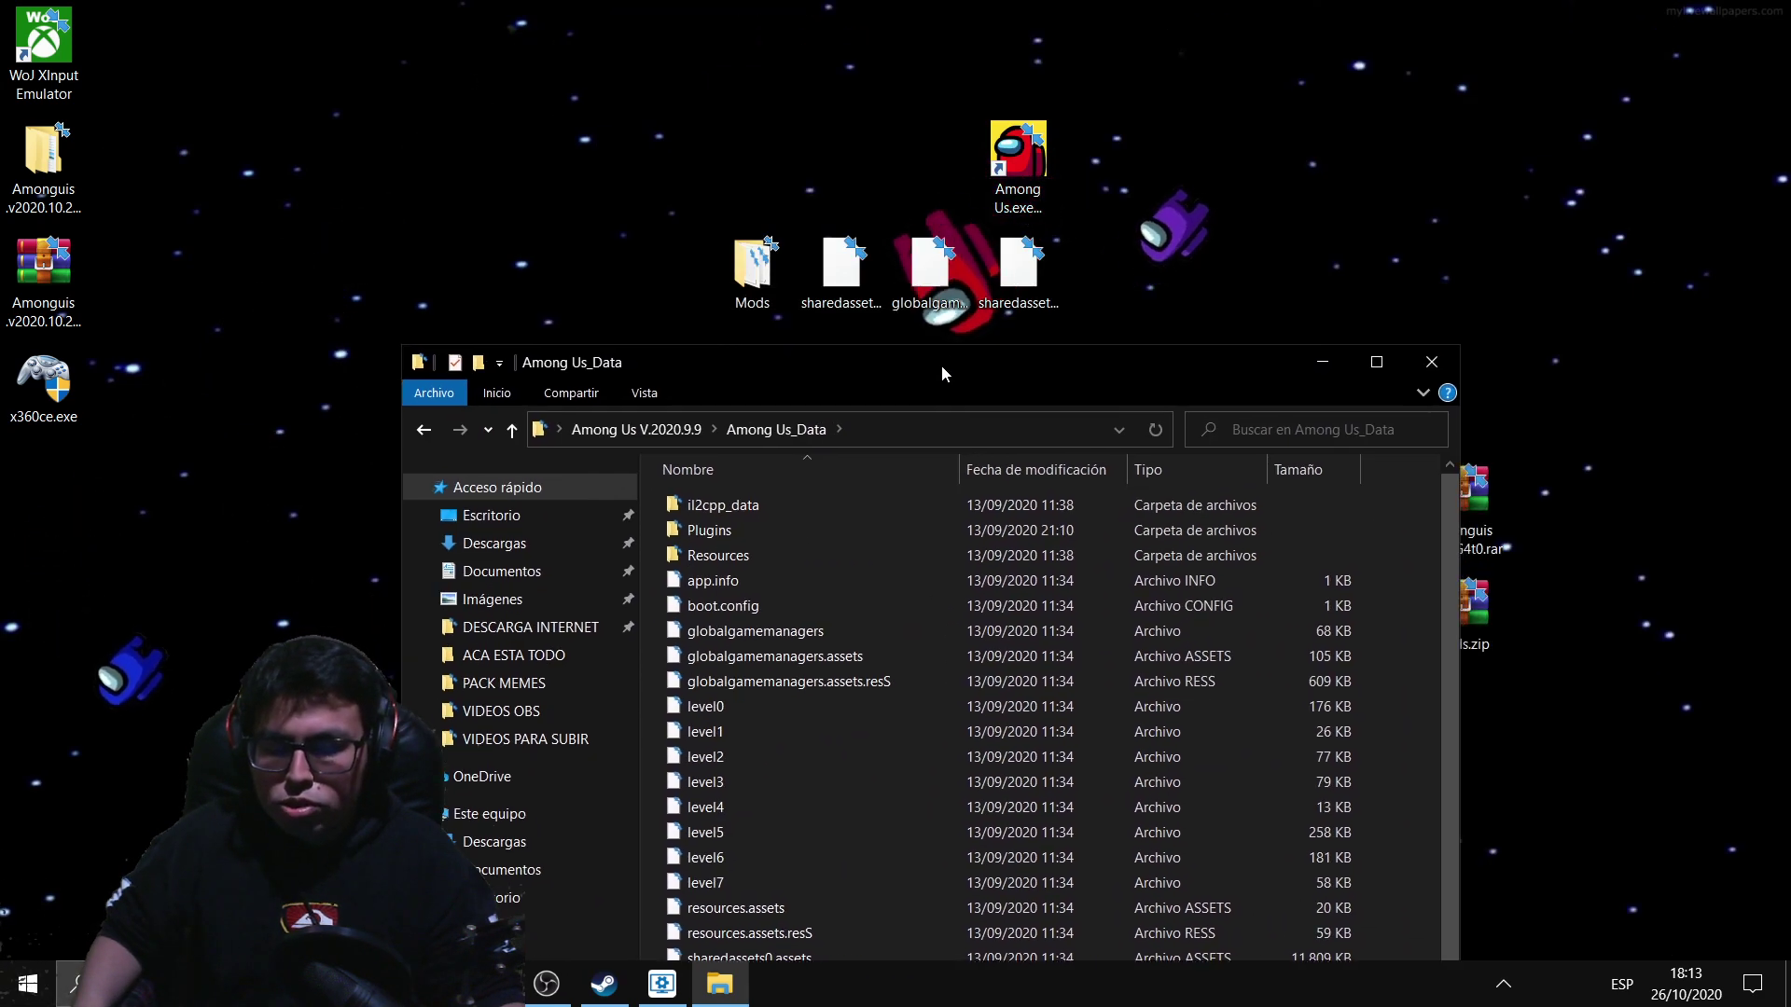
left_click(1019, 178)
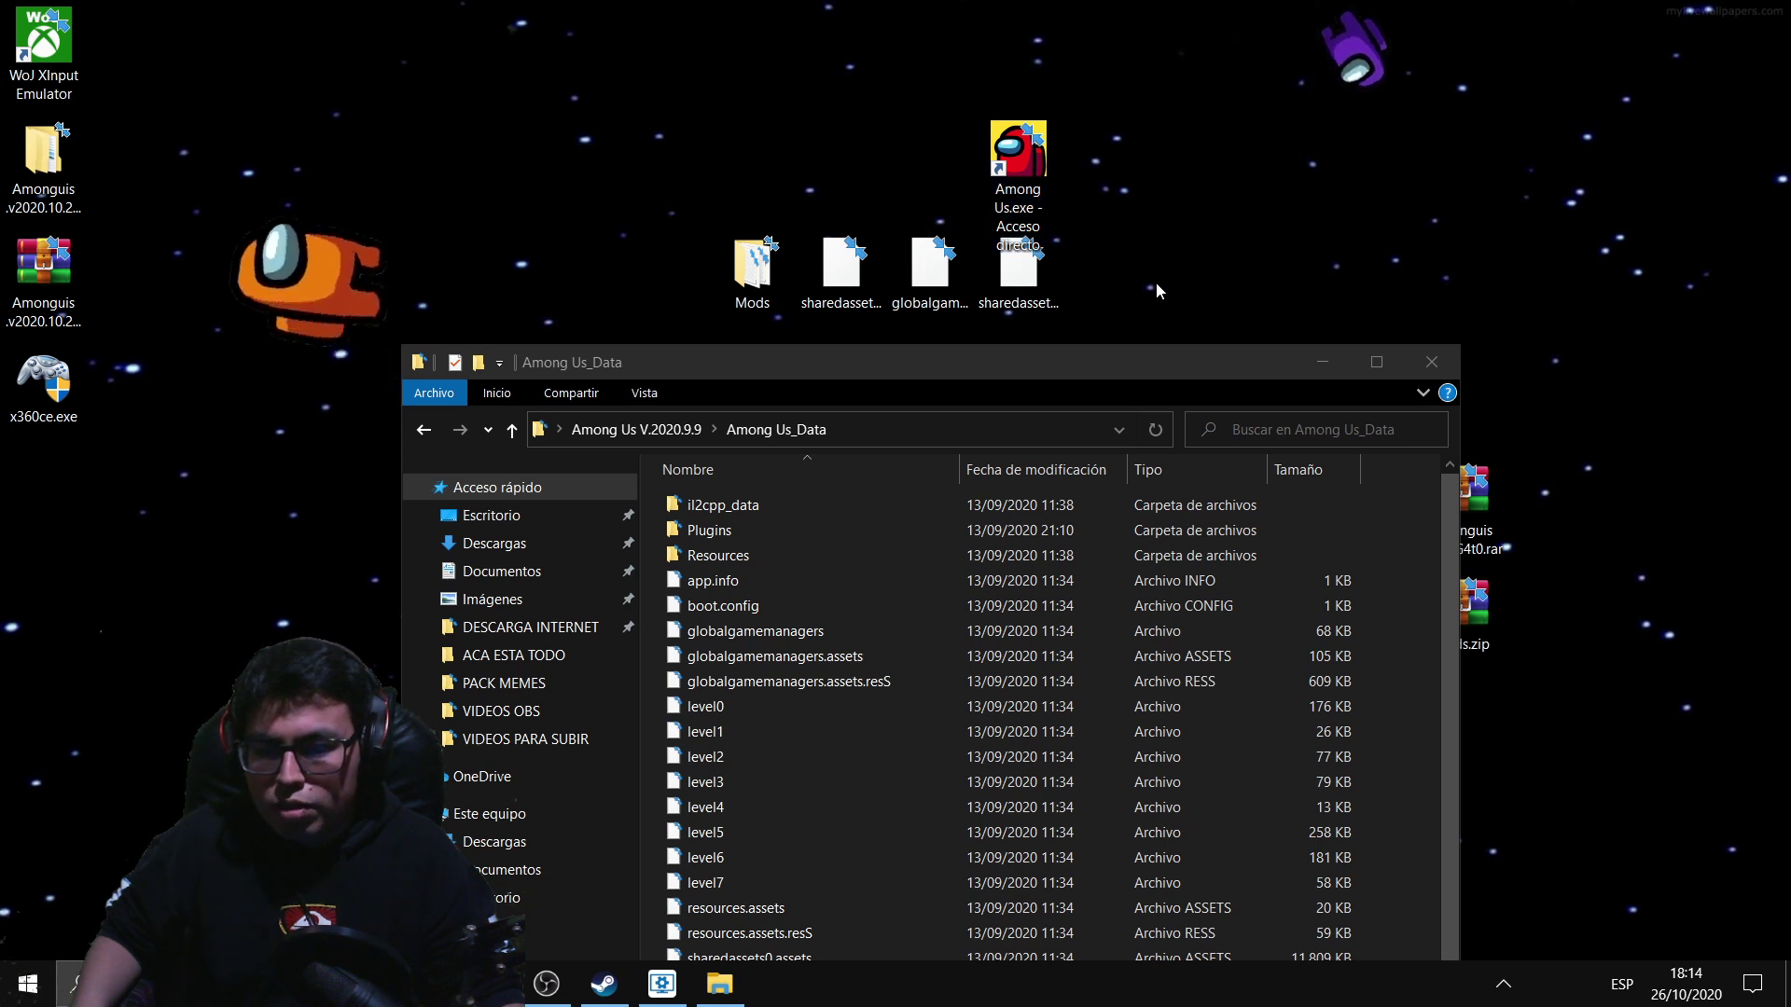
left_click_drag(1144, 290, 959, 292)
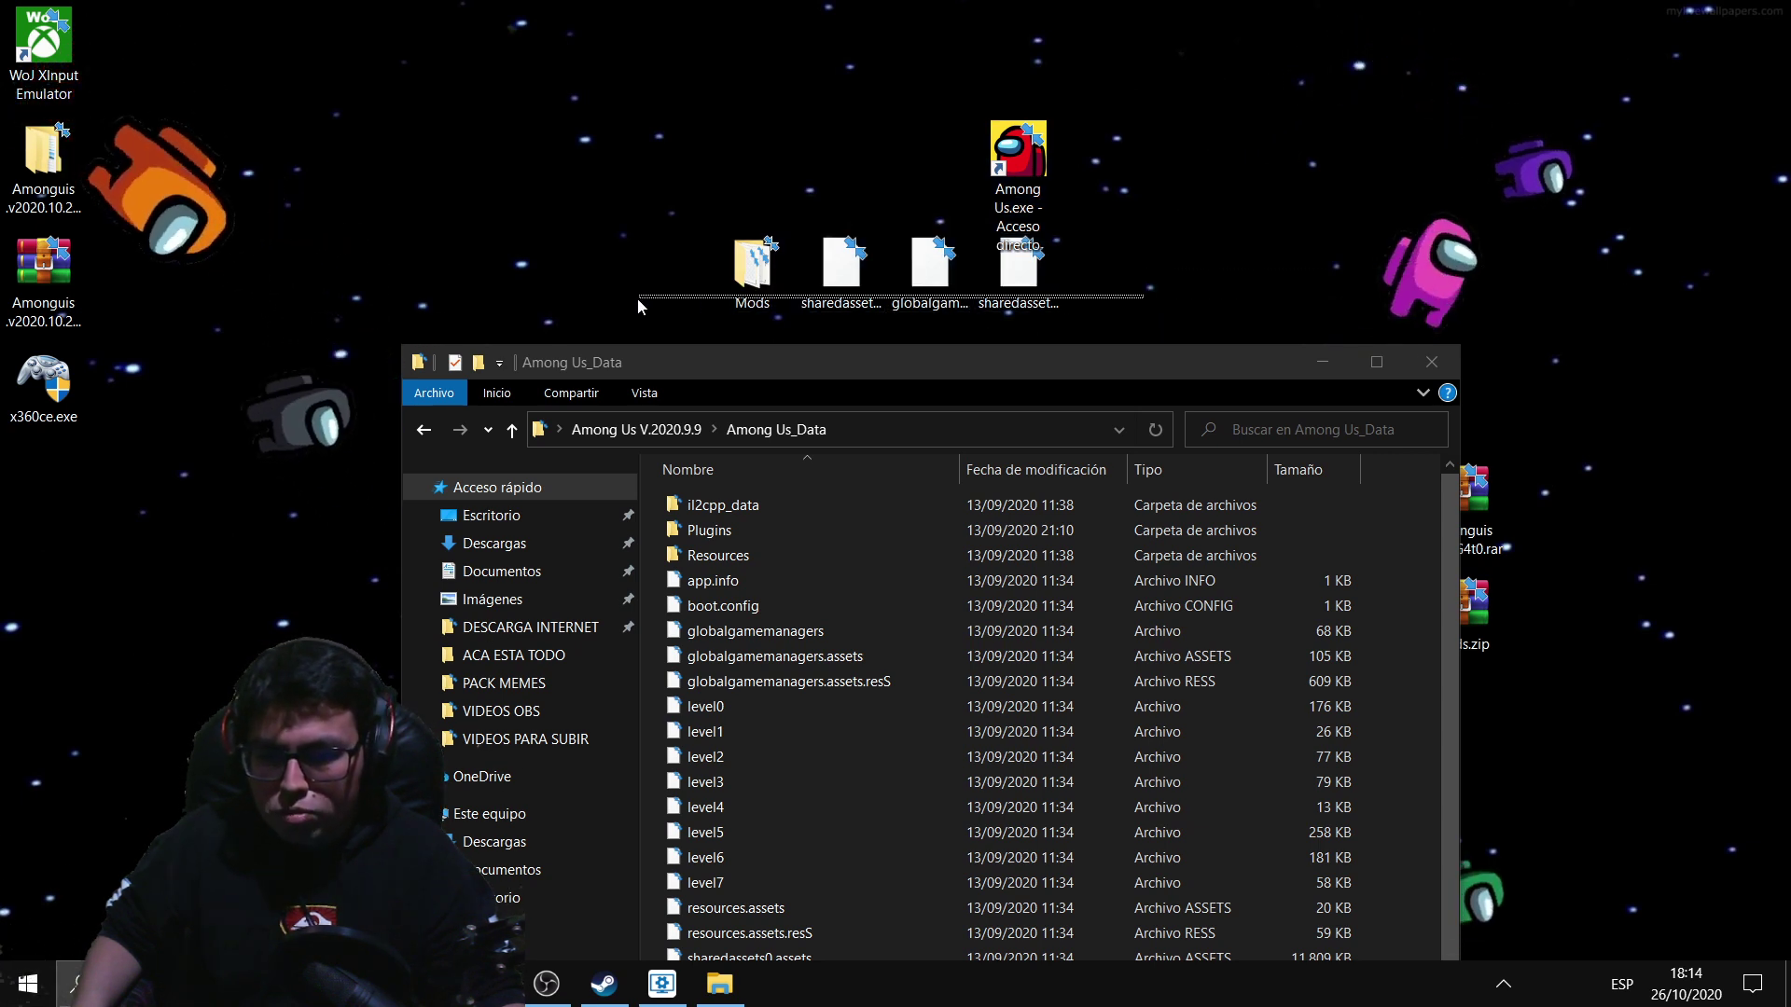
Uncover the Amonguis Pink- G4t0.rar archive, move it level with the Among Us.exe shortcut, and try to extract it in place.
left_click_drag(1179, 360, 983, 379)
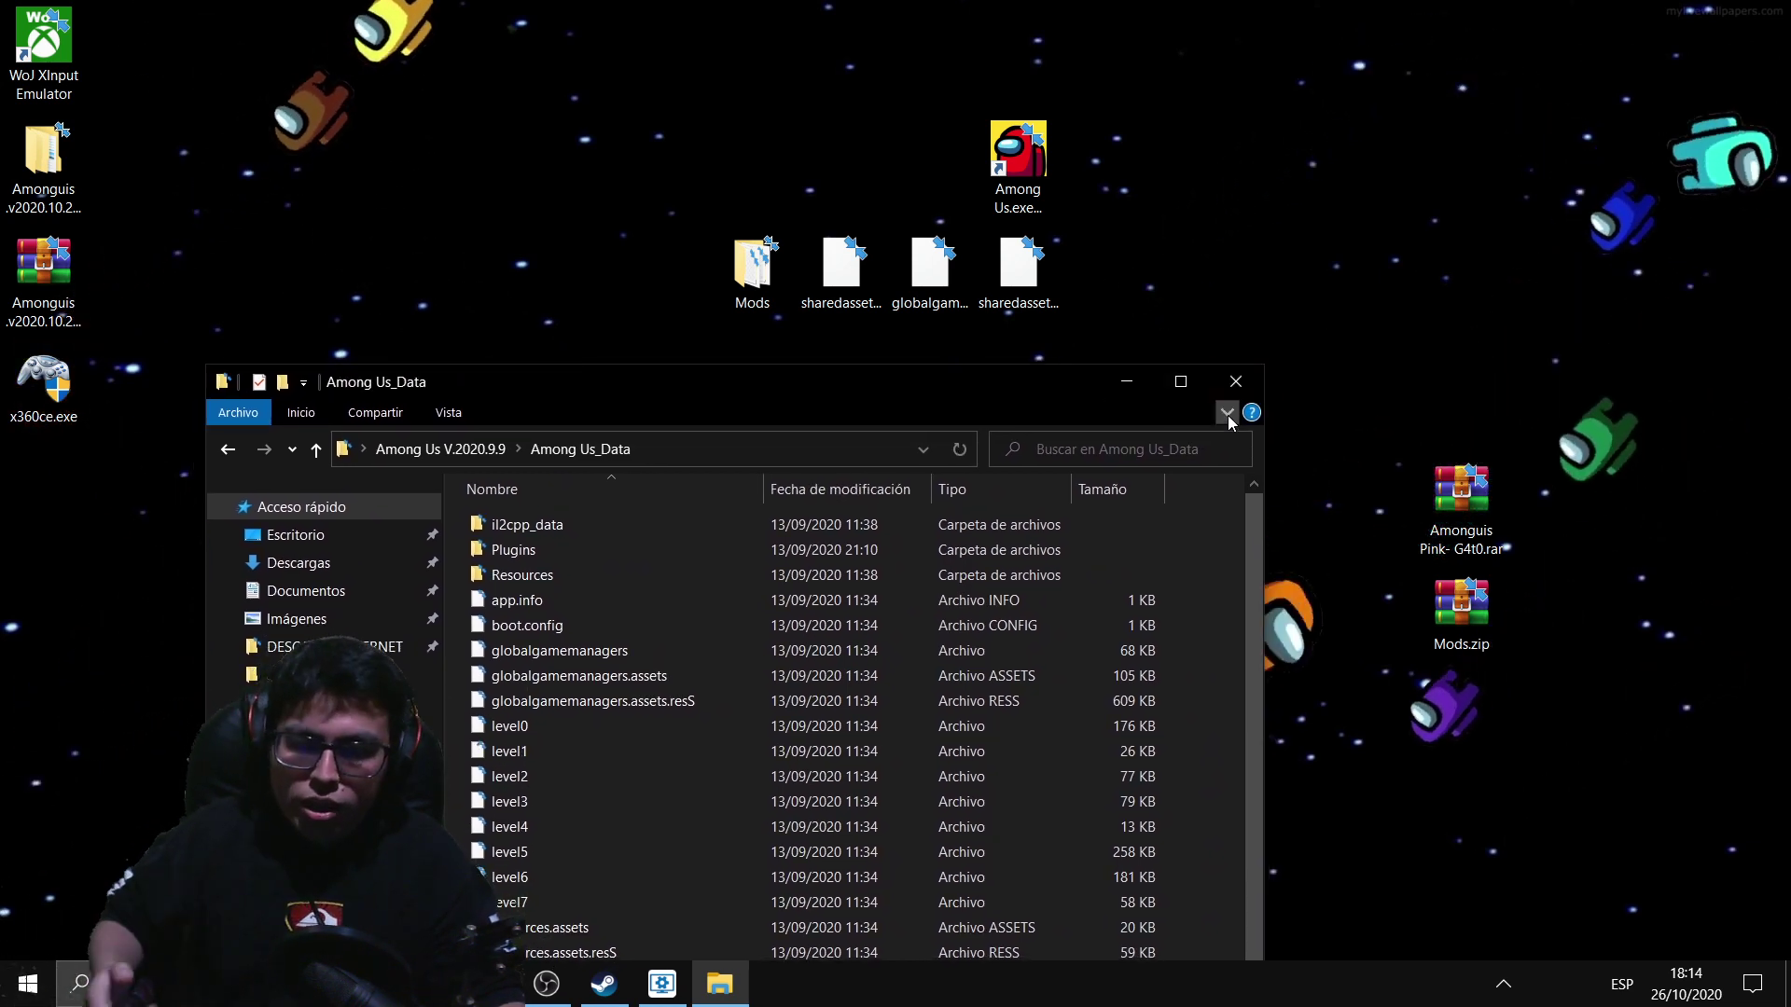
left_click_drag(1479, 499, 1392, 162)
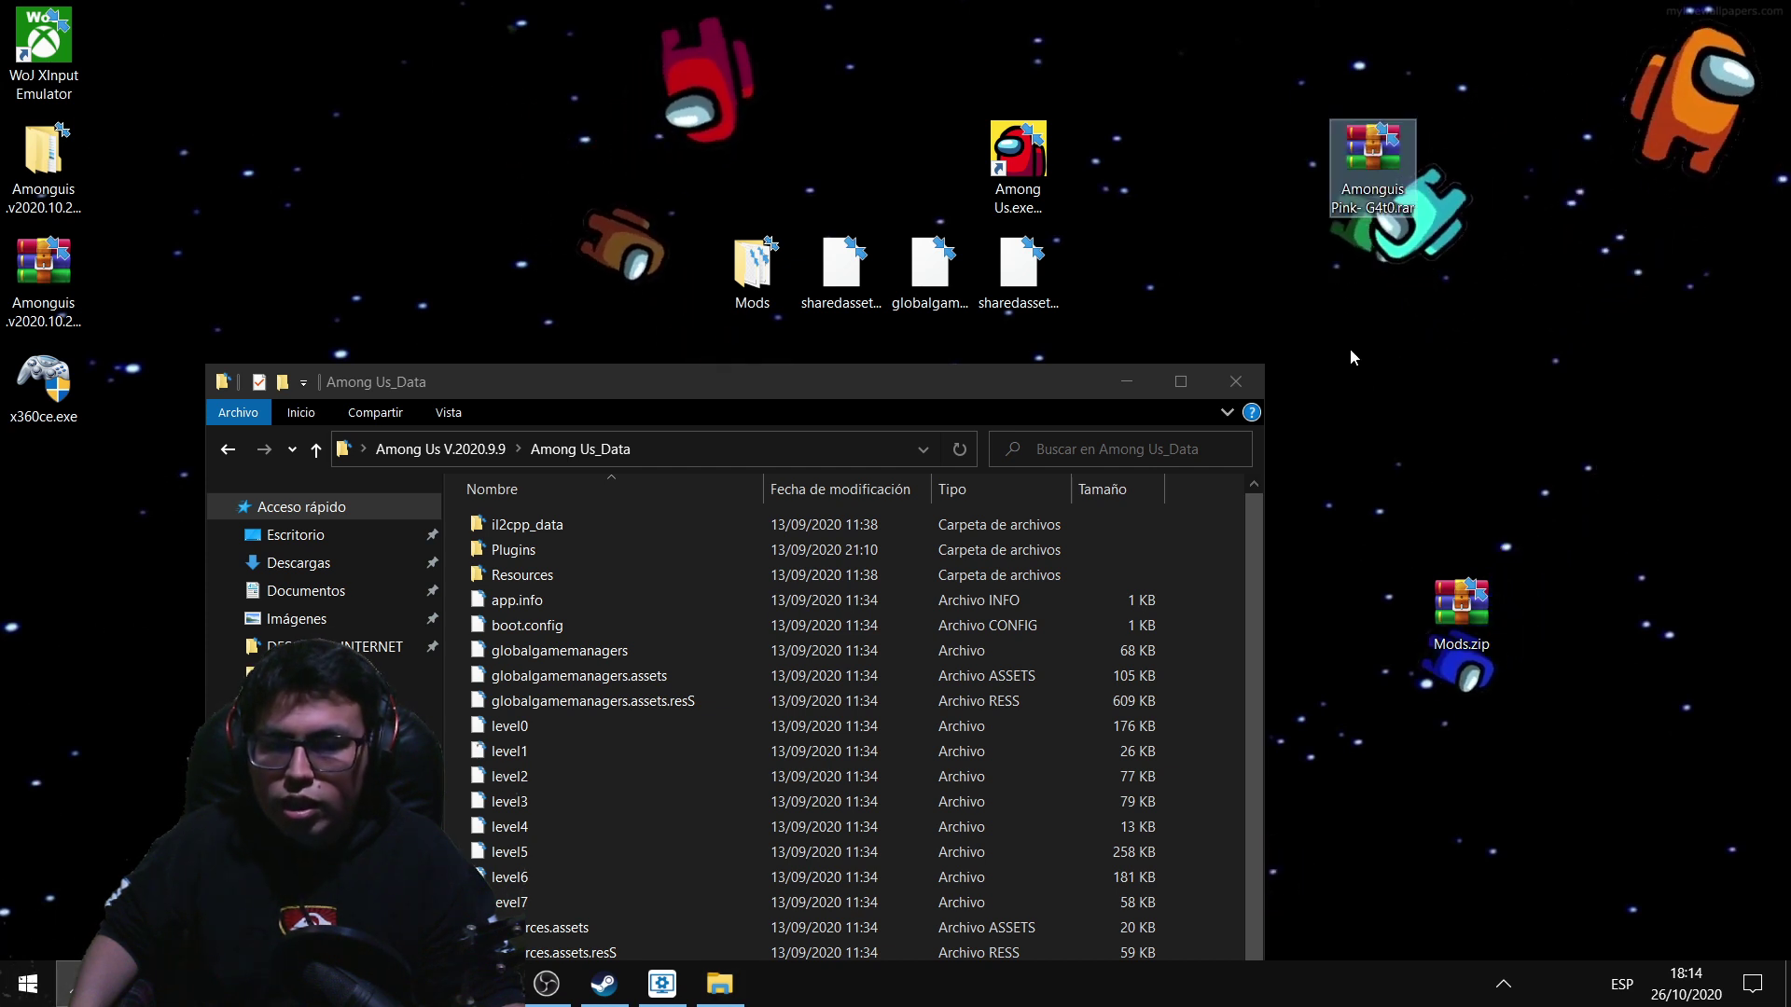
right_click(1398, 161)
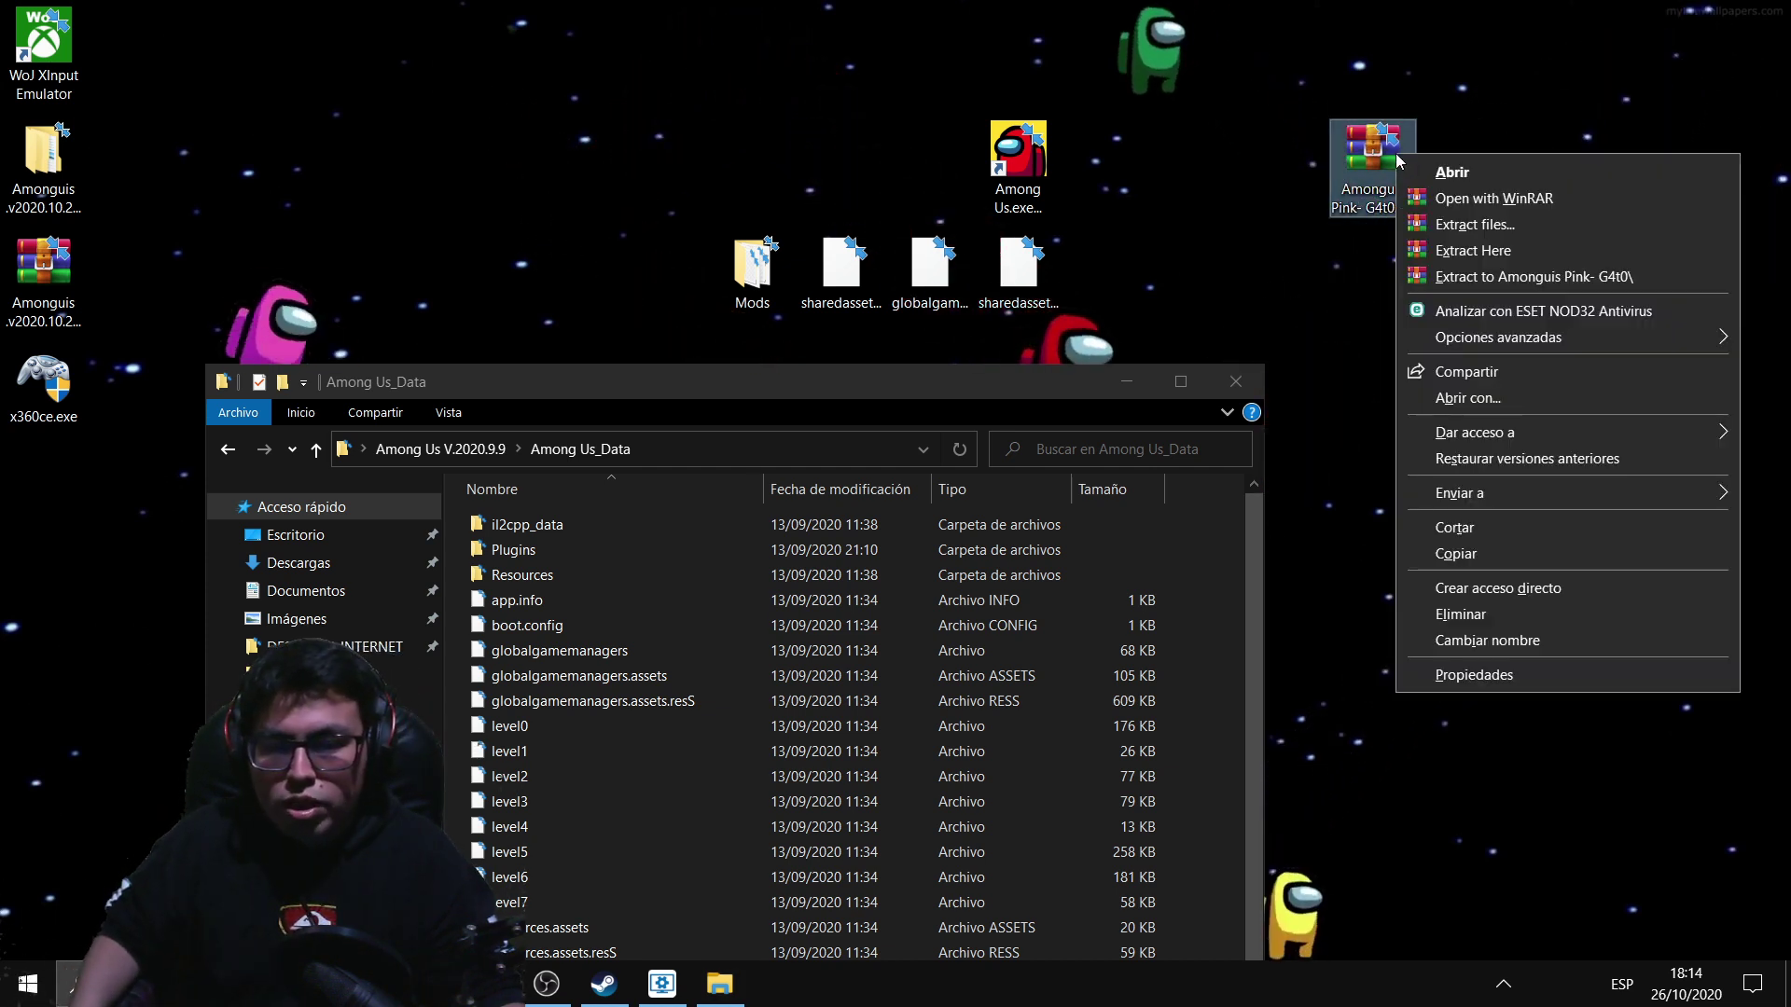
left_click(1447, 254)
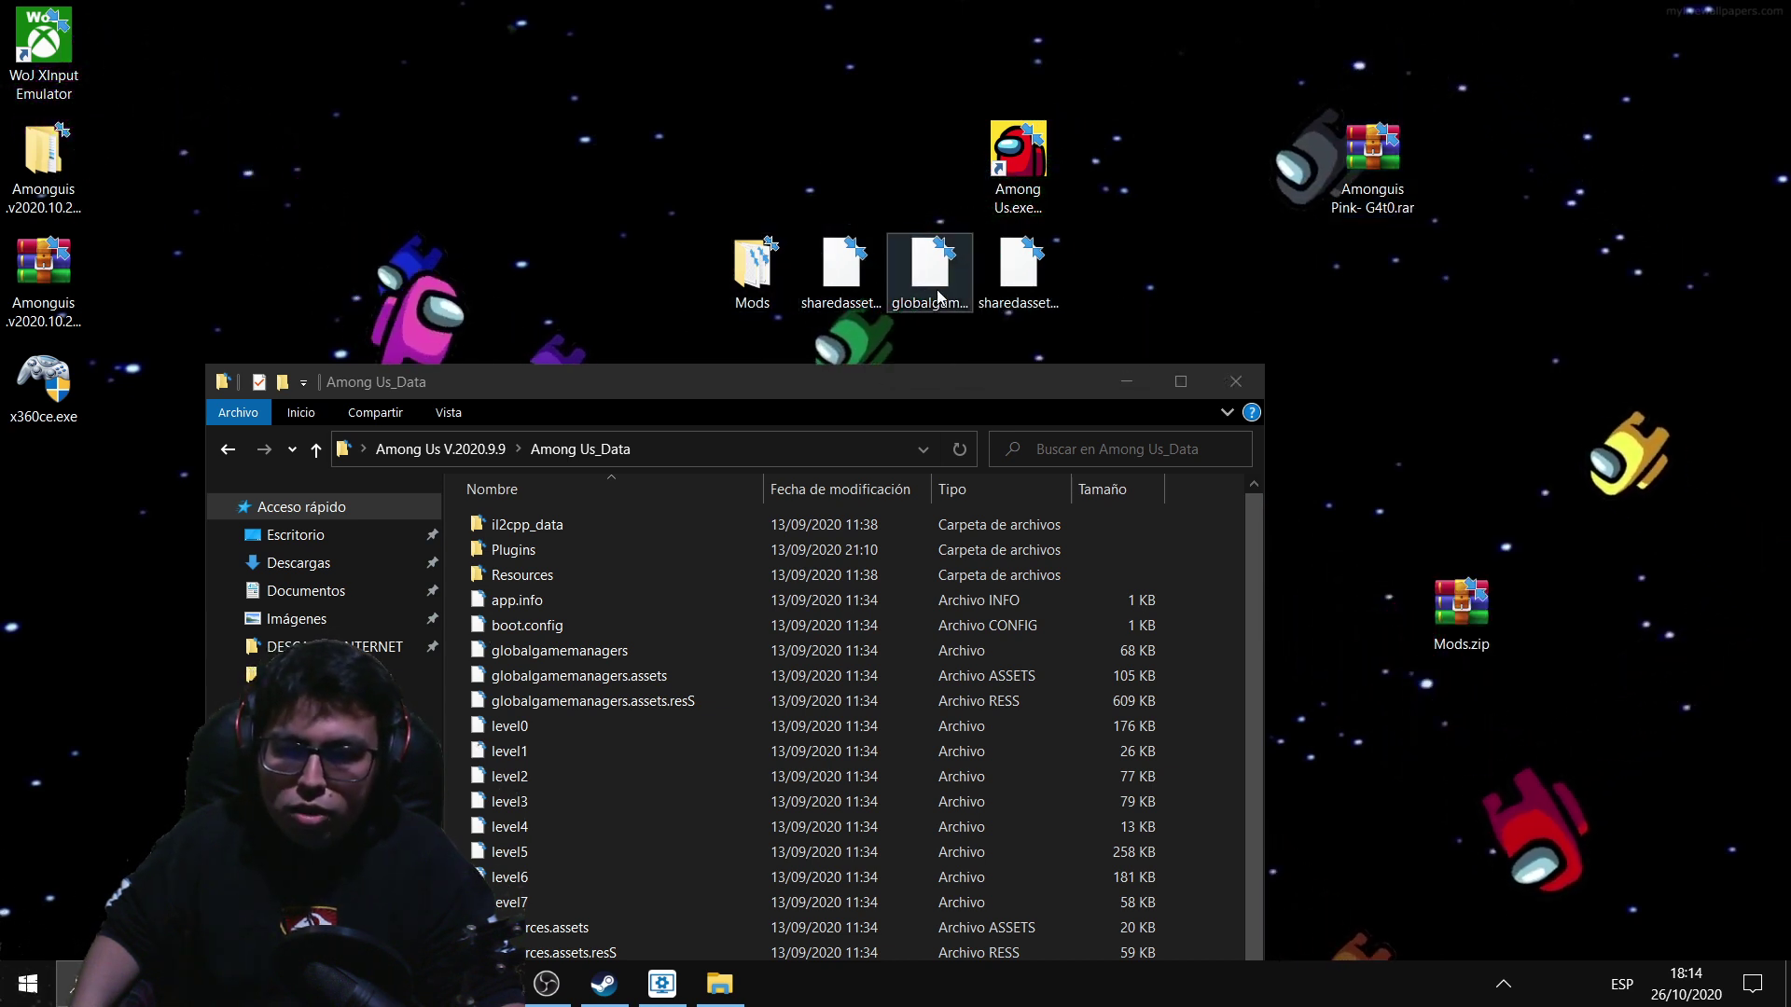
left_click(752, 268)
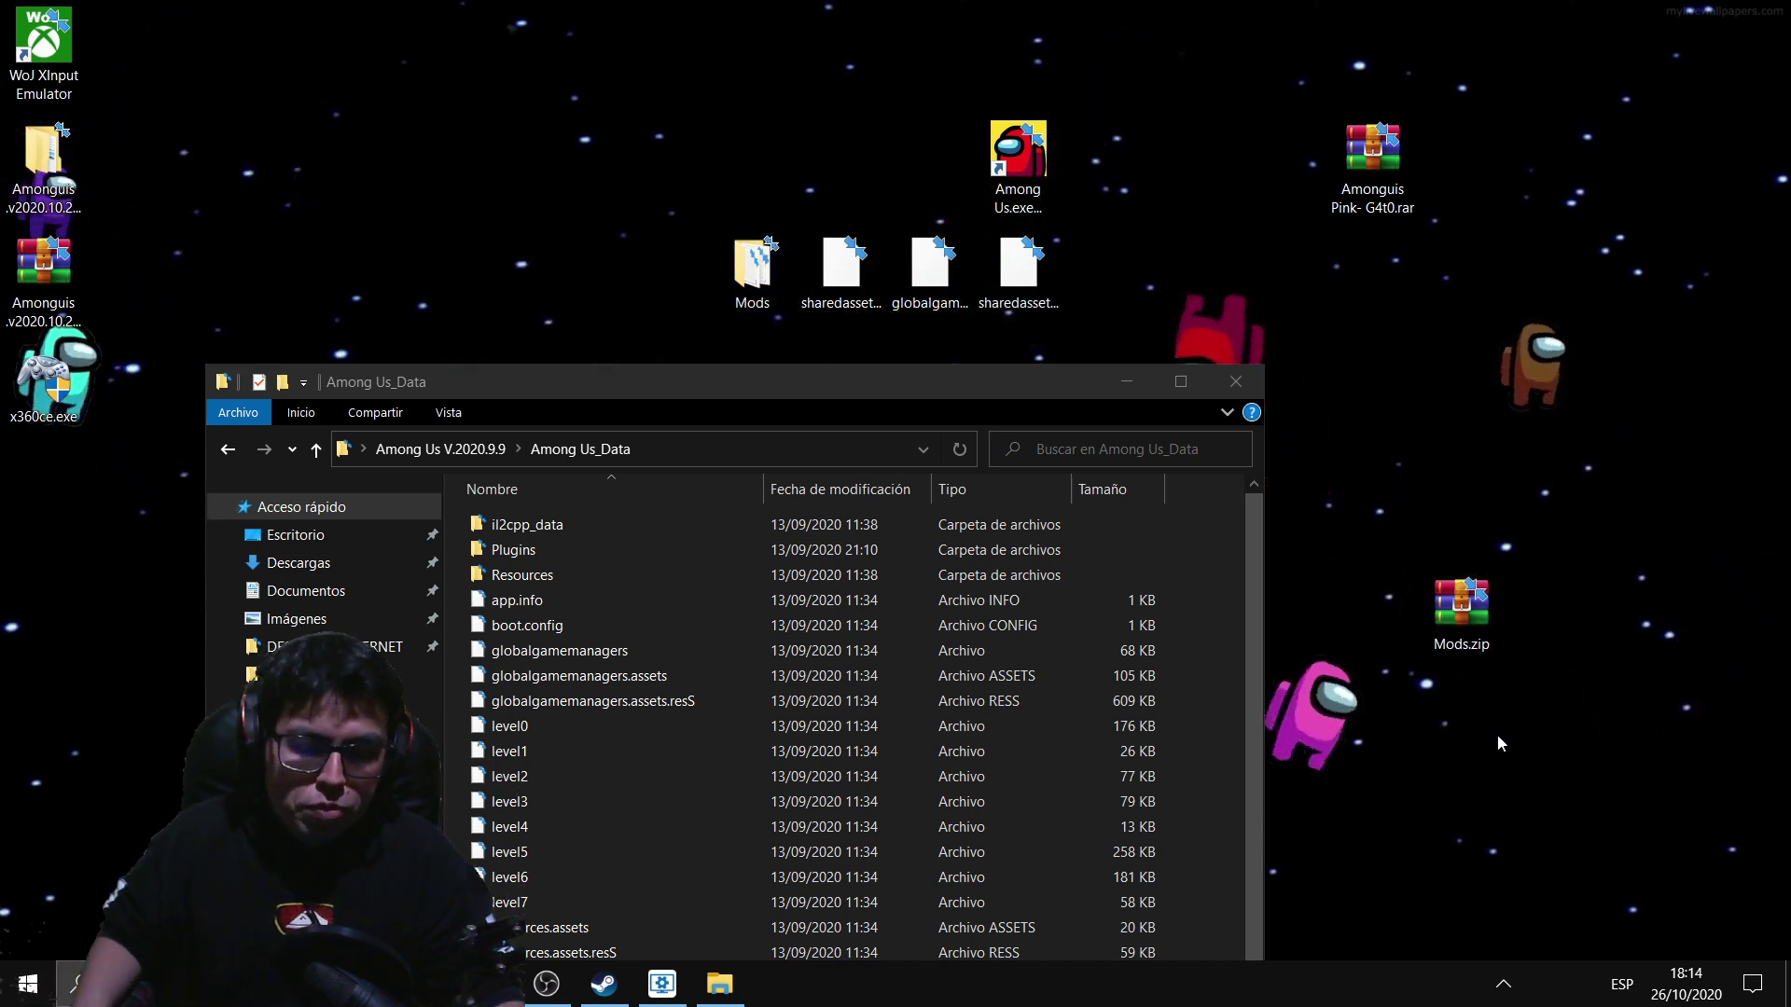
Move Mods.zip to the far edge of the desktop and shift the Among Us.exe shortcut clear of the three asset files.
left_click(1473, 611)
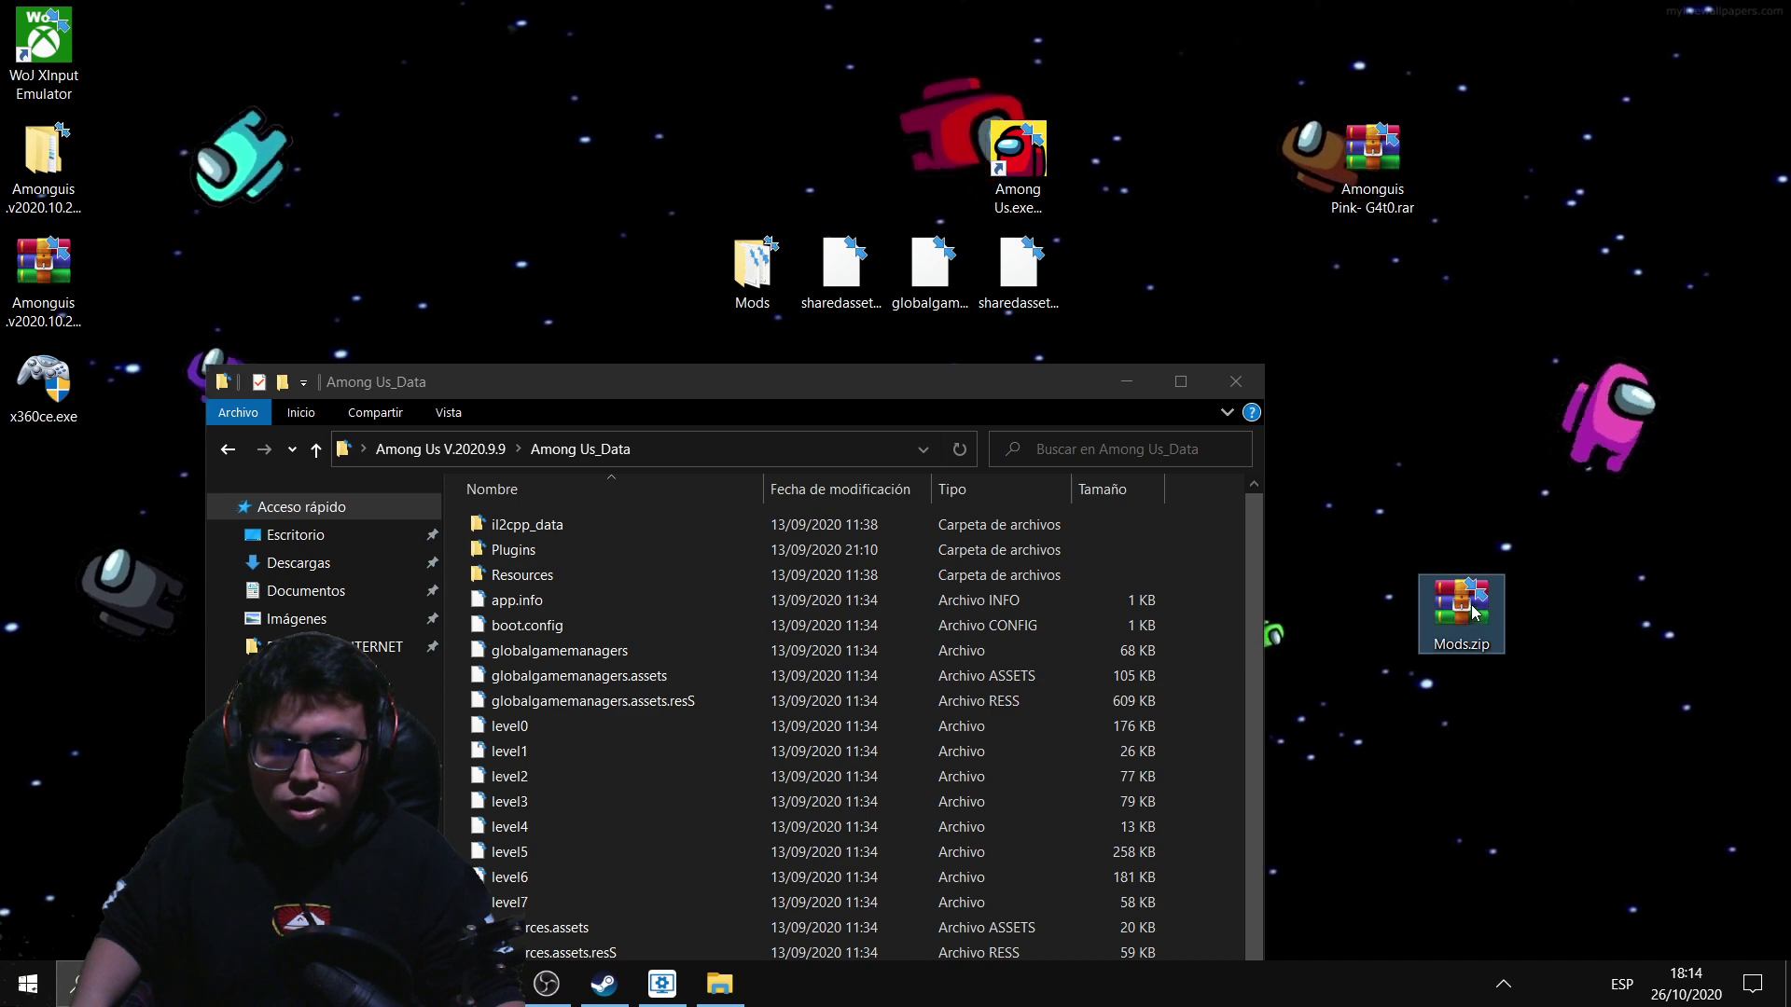
left_click_drag(1719, 222, 1735, 401)
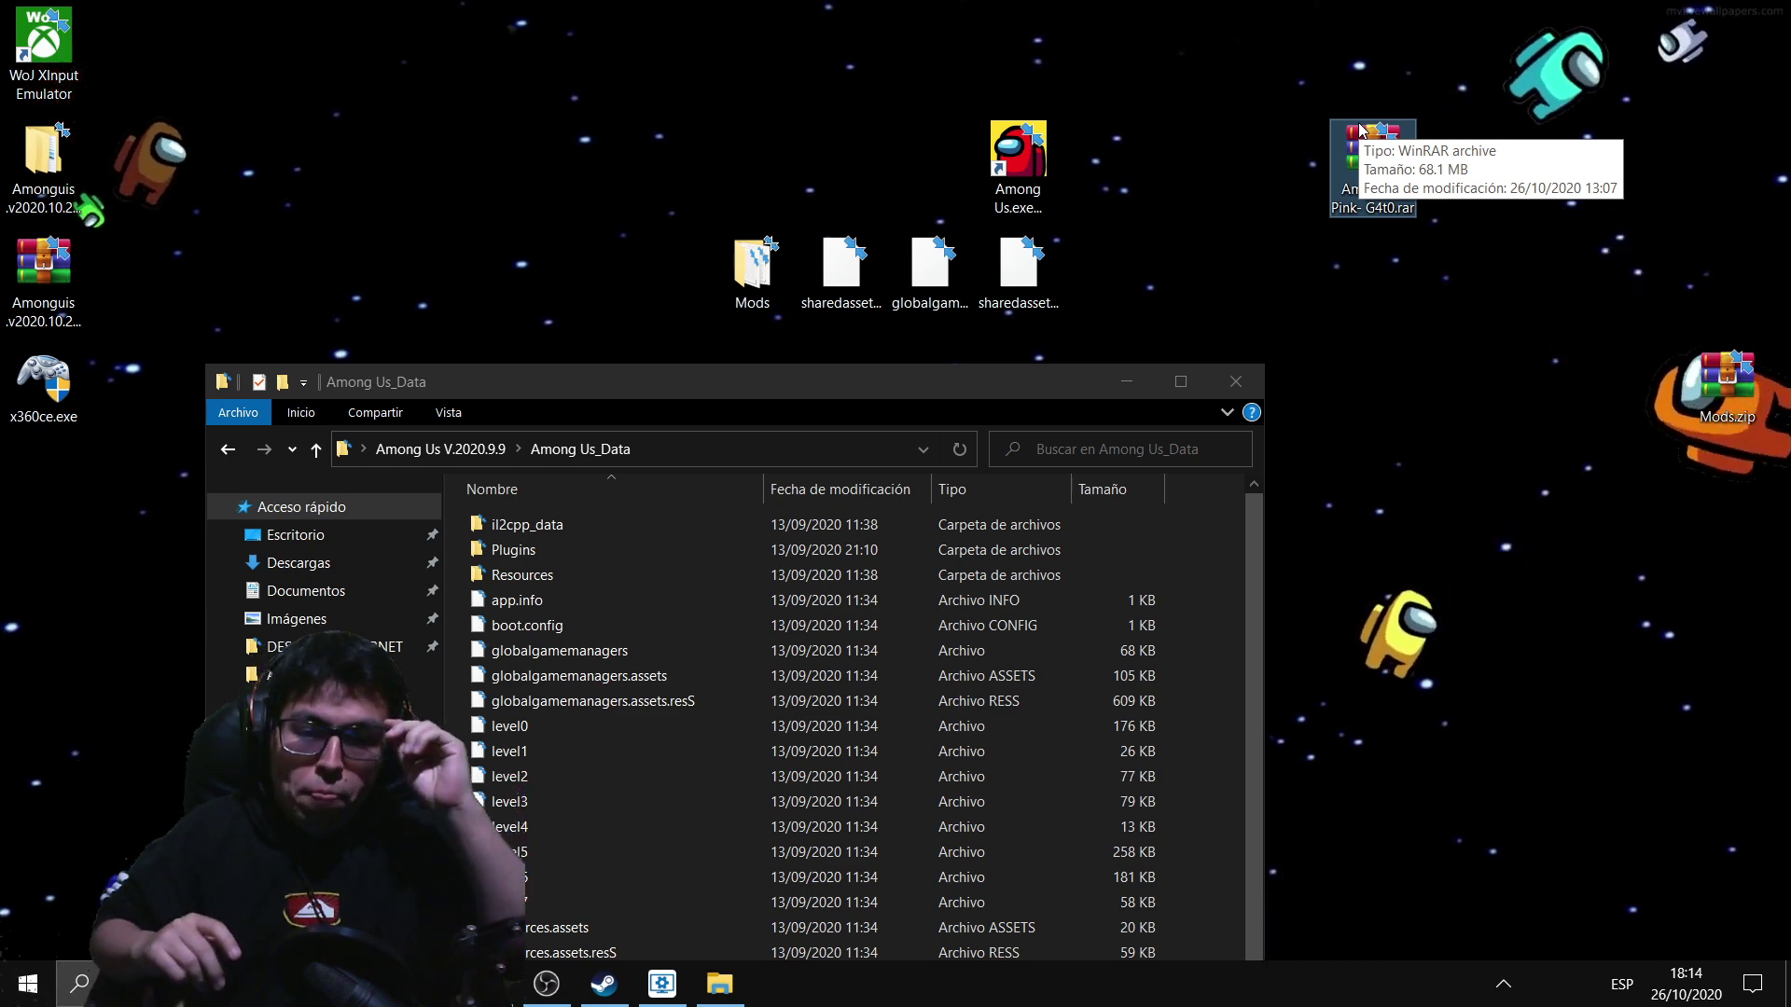
left_click_drag(746, 381, 930, 353)
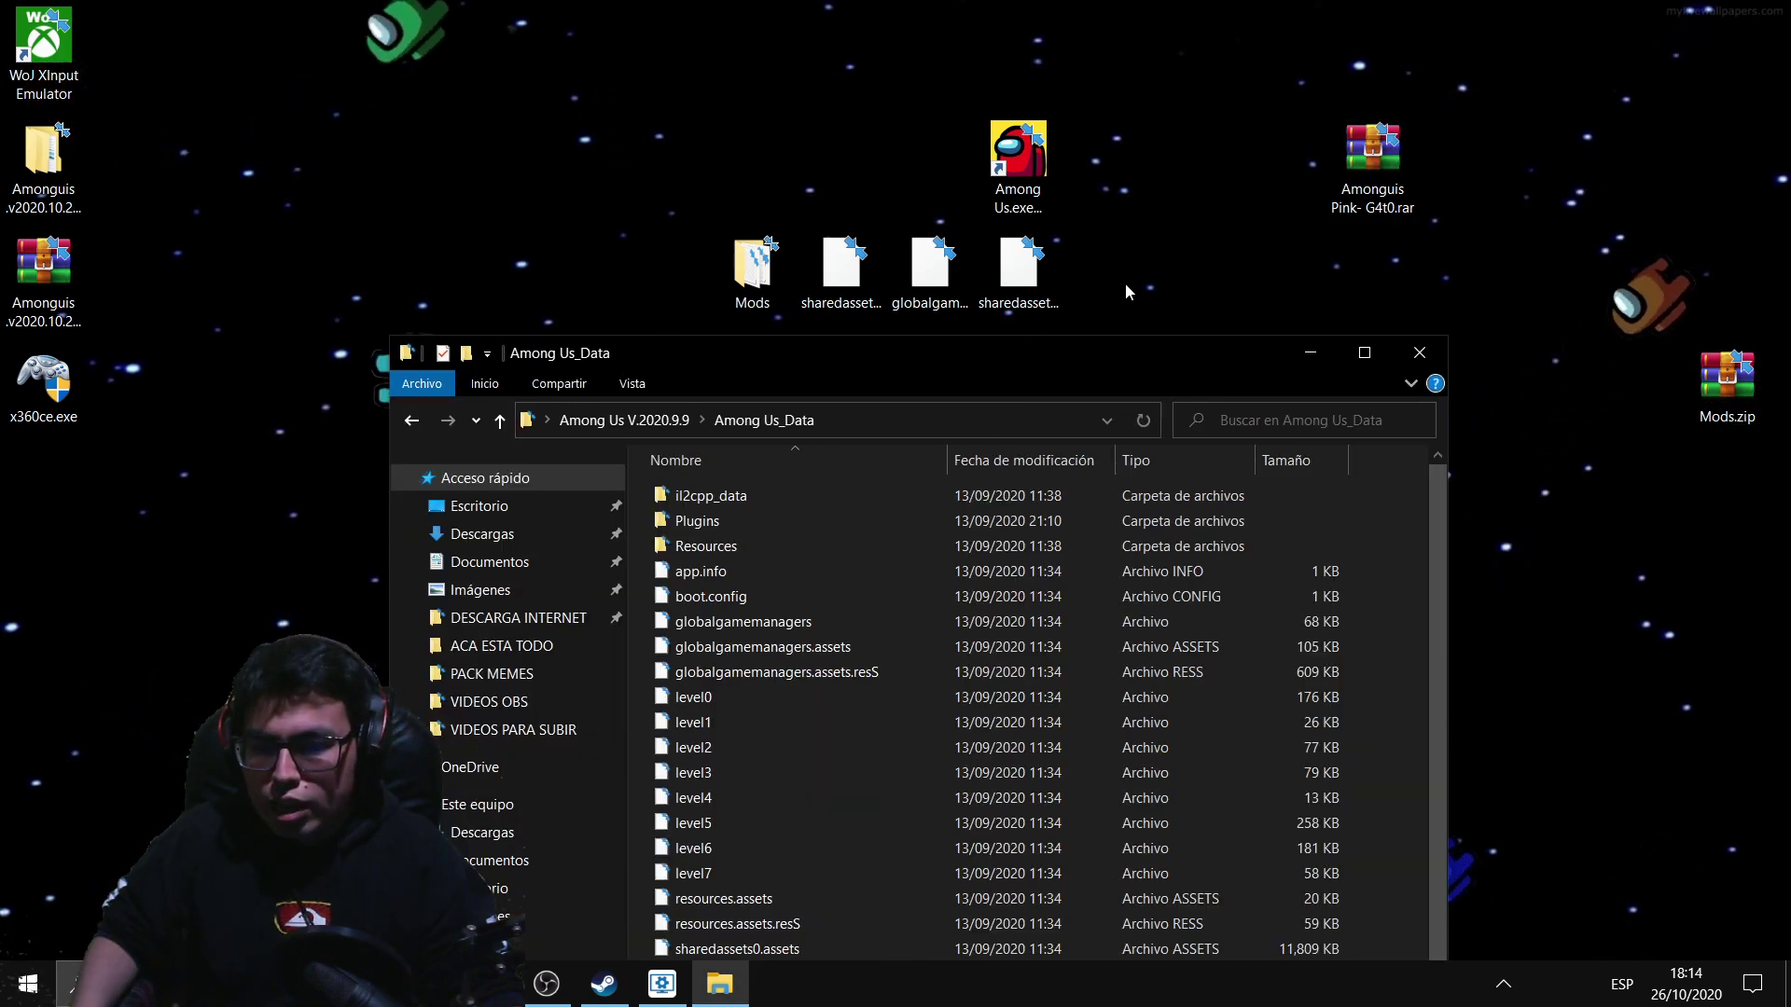
left_click_drag(1043, 168, 1049, 80)
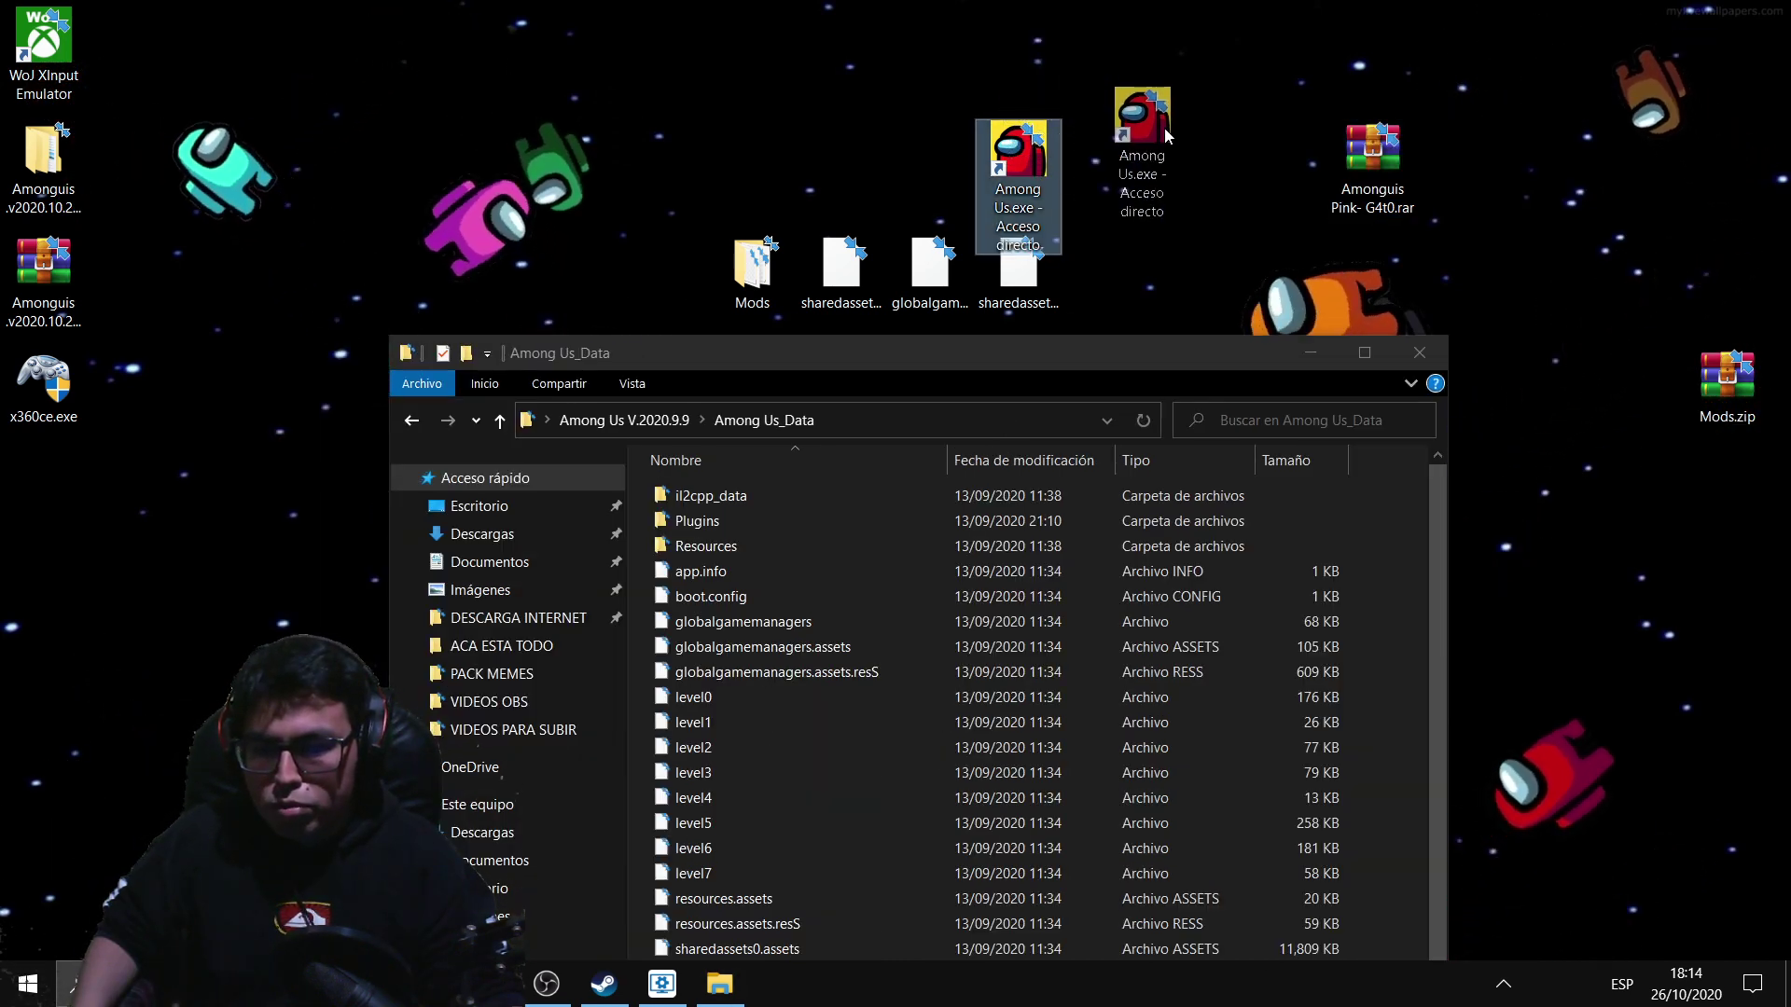
left_click_drag(1165, 129, 1168, 150)
Copy the three loose asset files from the desktop into the Among Us_Data folder, replacing the files with the same names.
left_click_drag(1014, 291, 851, 266)
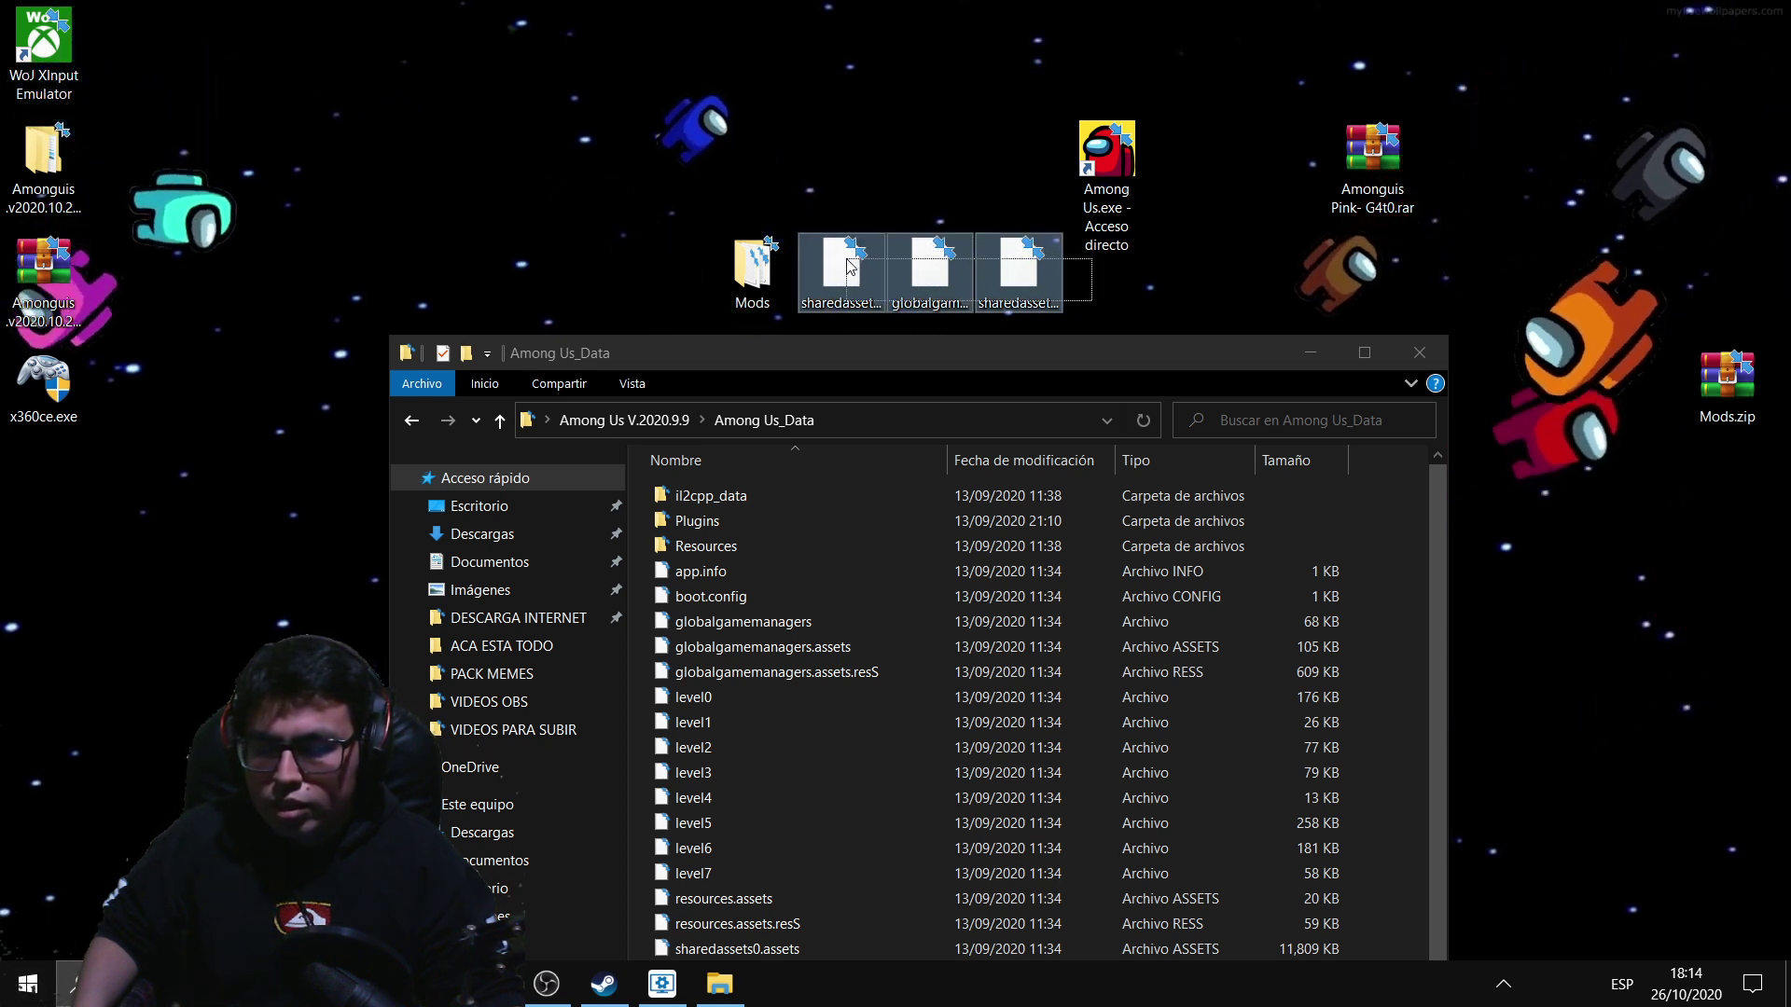
right_click(948, 275)
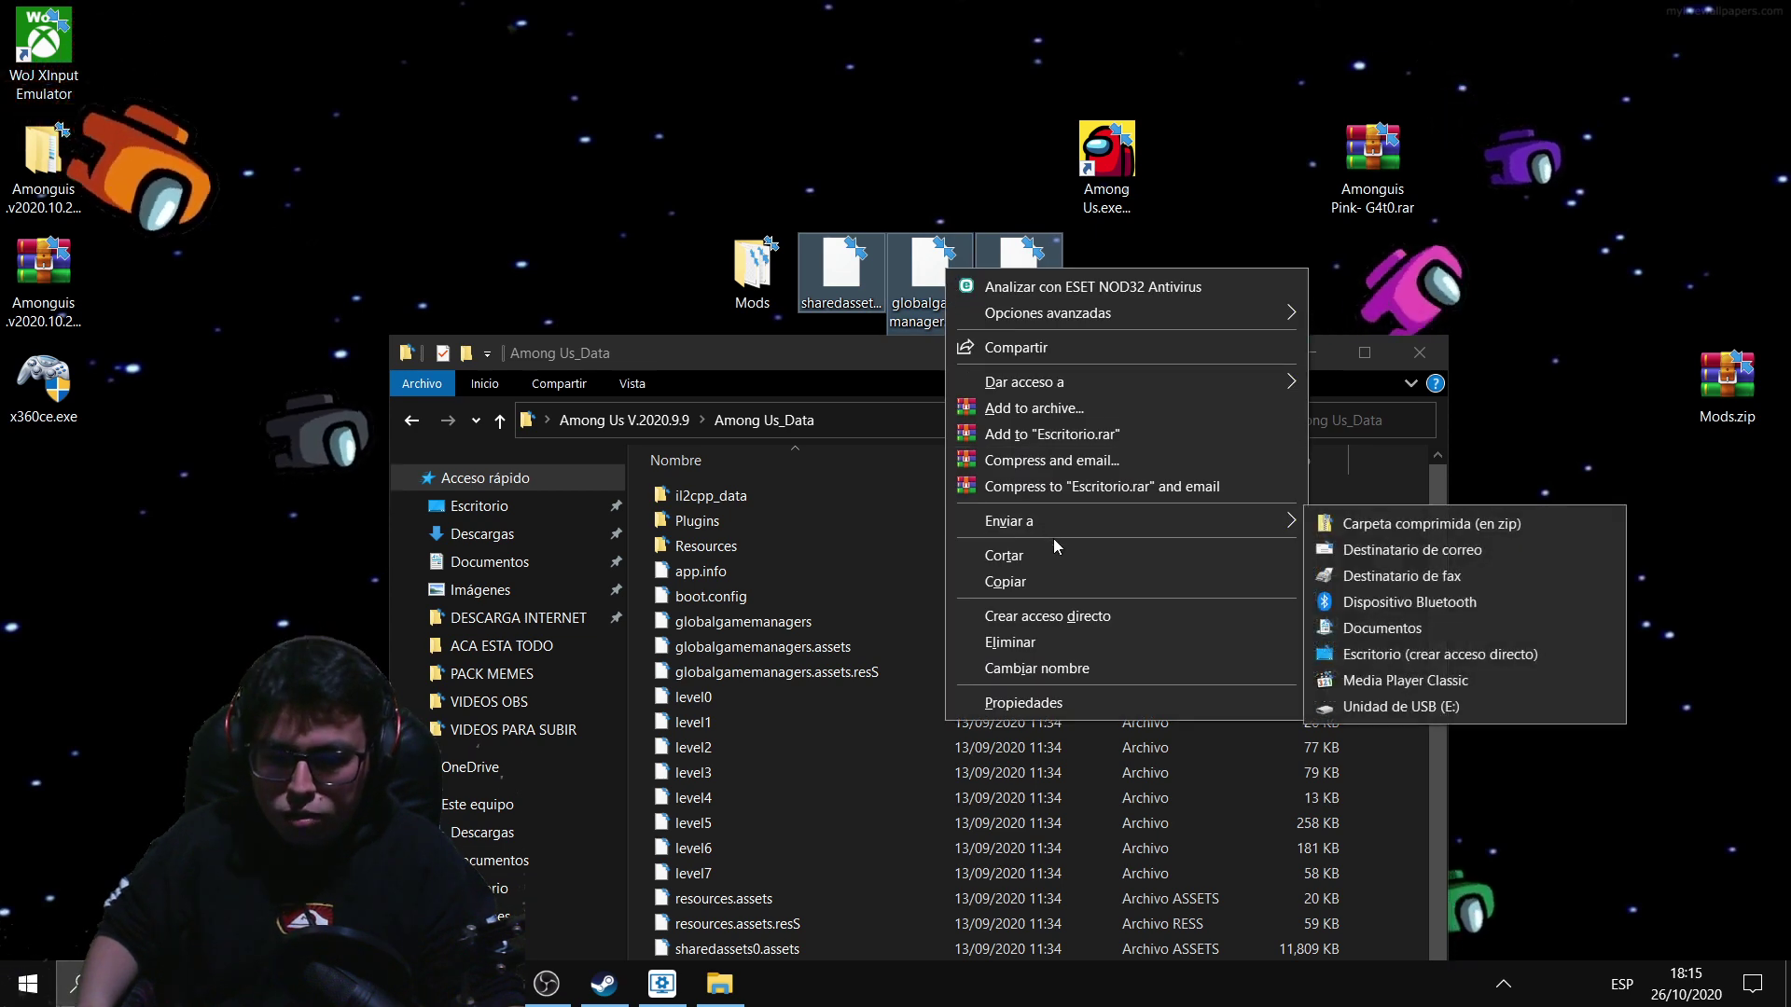
left_click(1060, 573)
left_click_drag(1082, 360, 1068, 343)
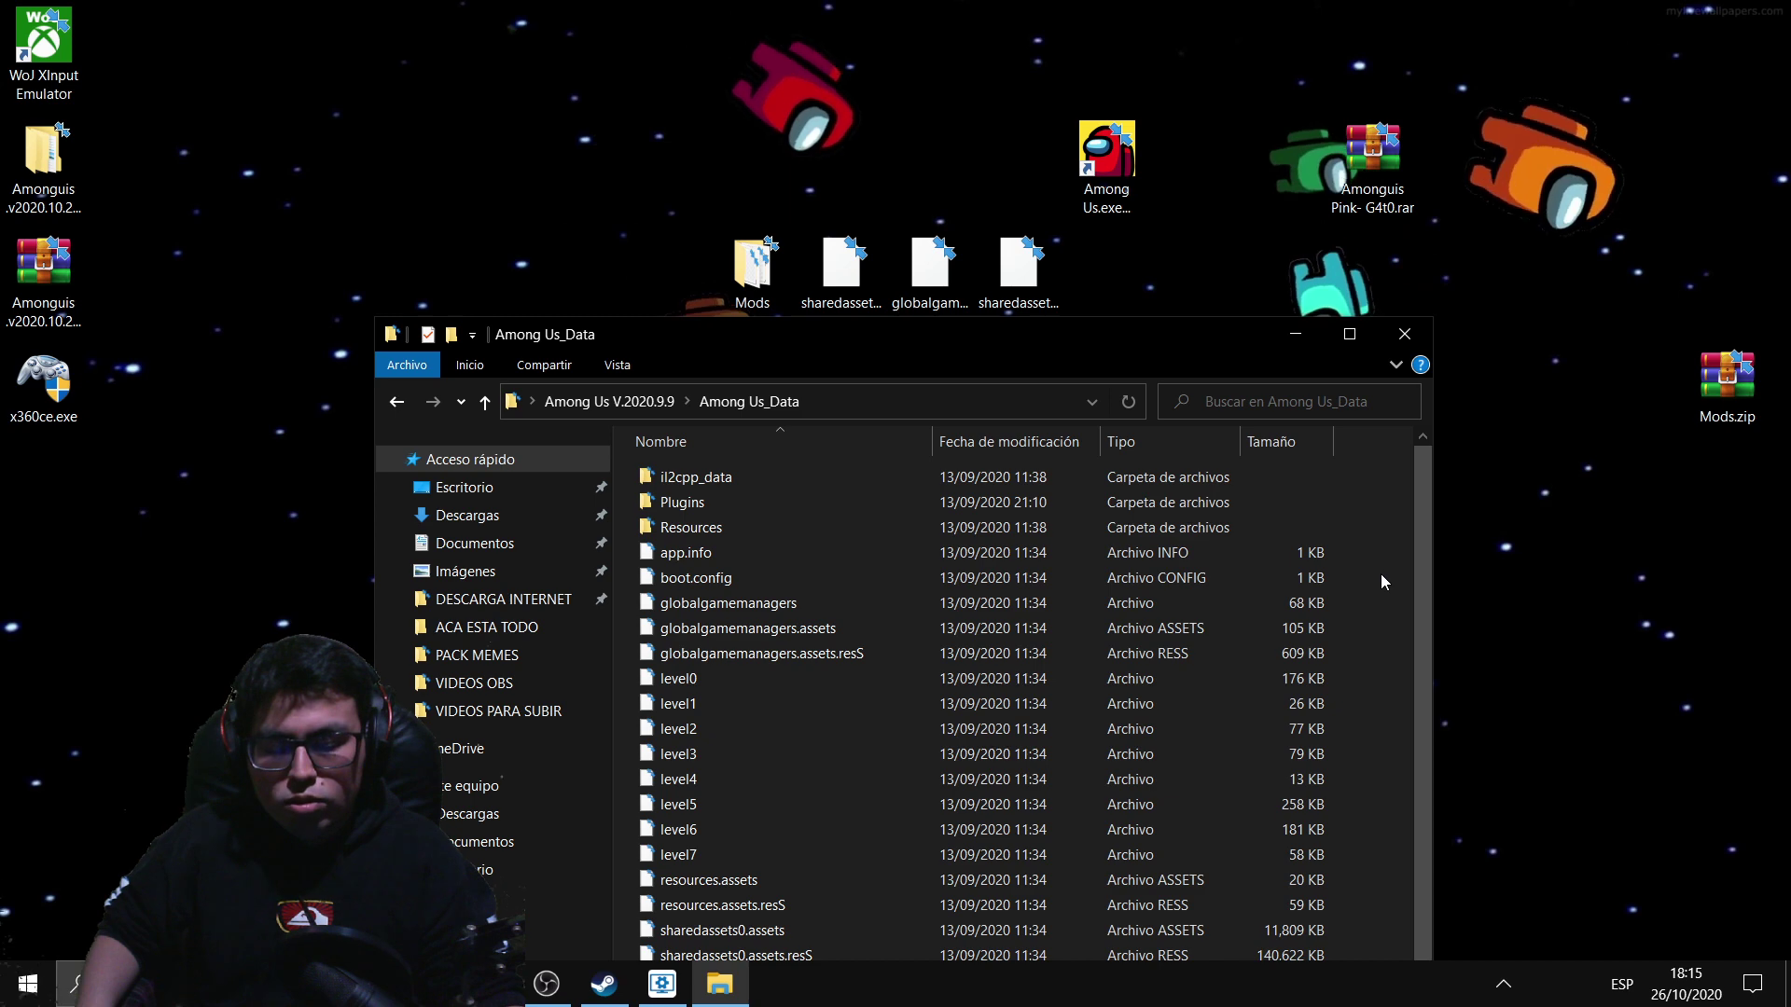
right_click(1366, 536)
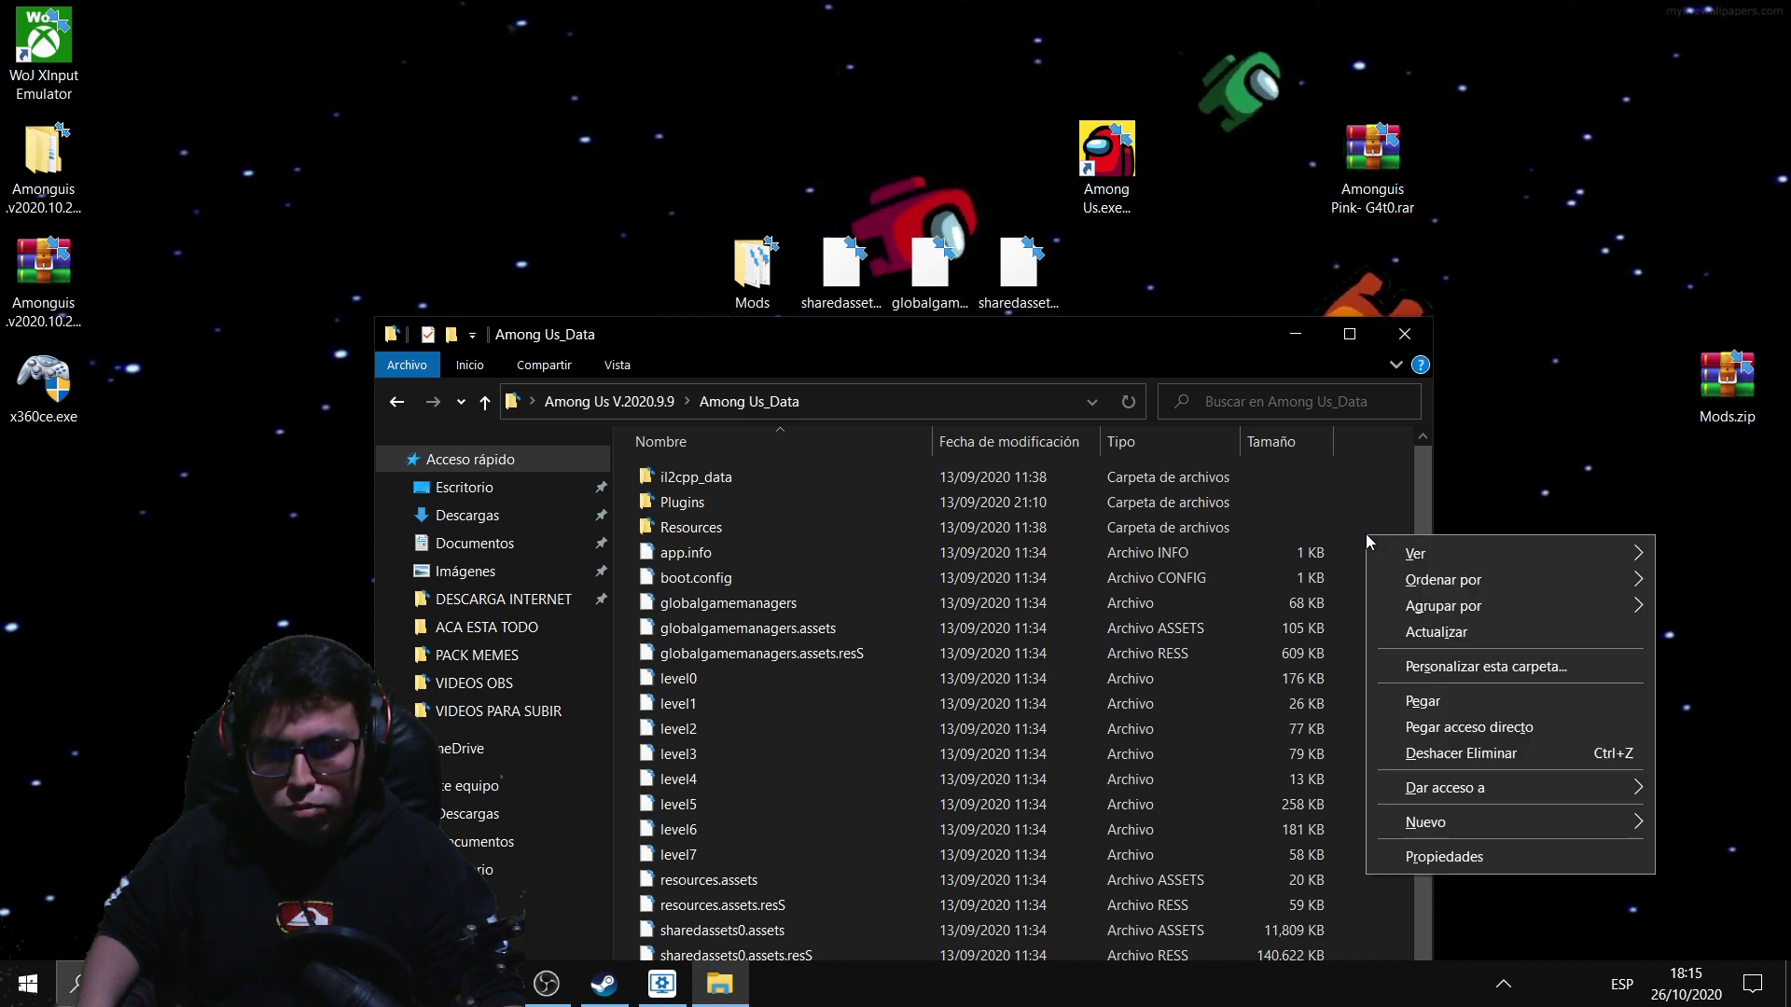
left_click(1422, 700)
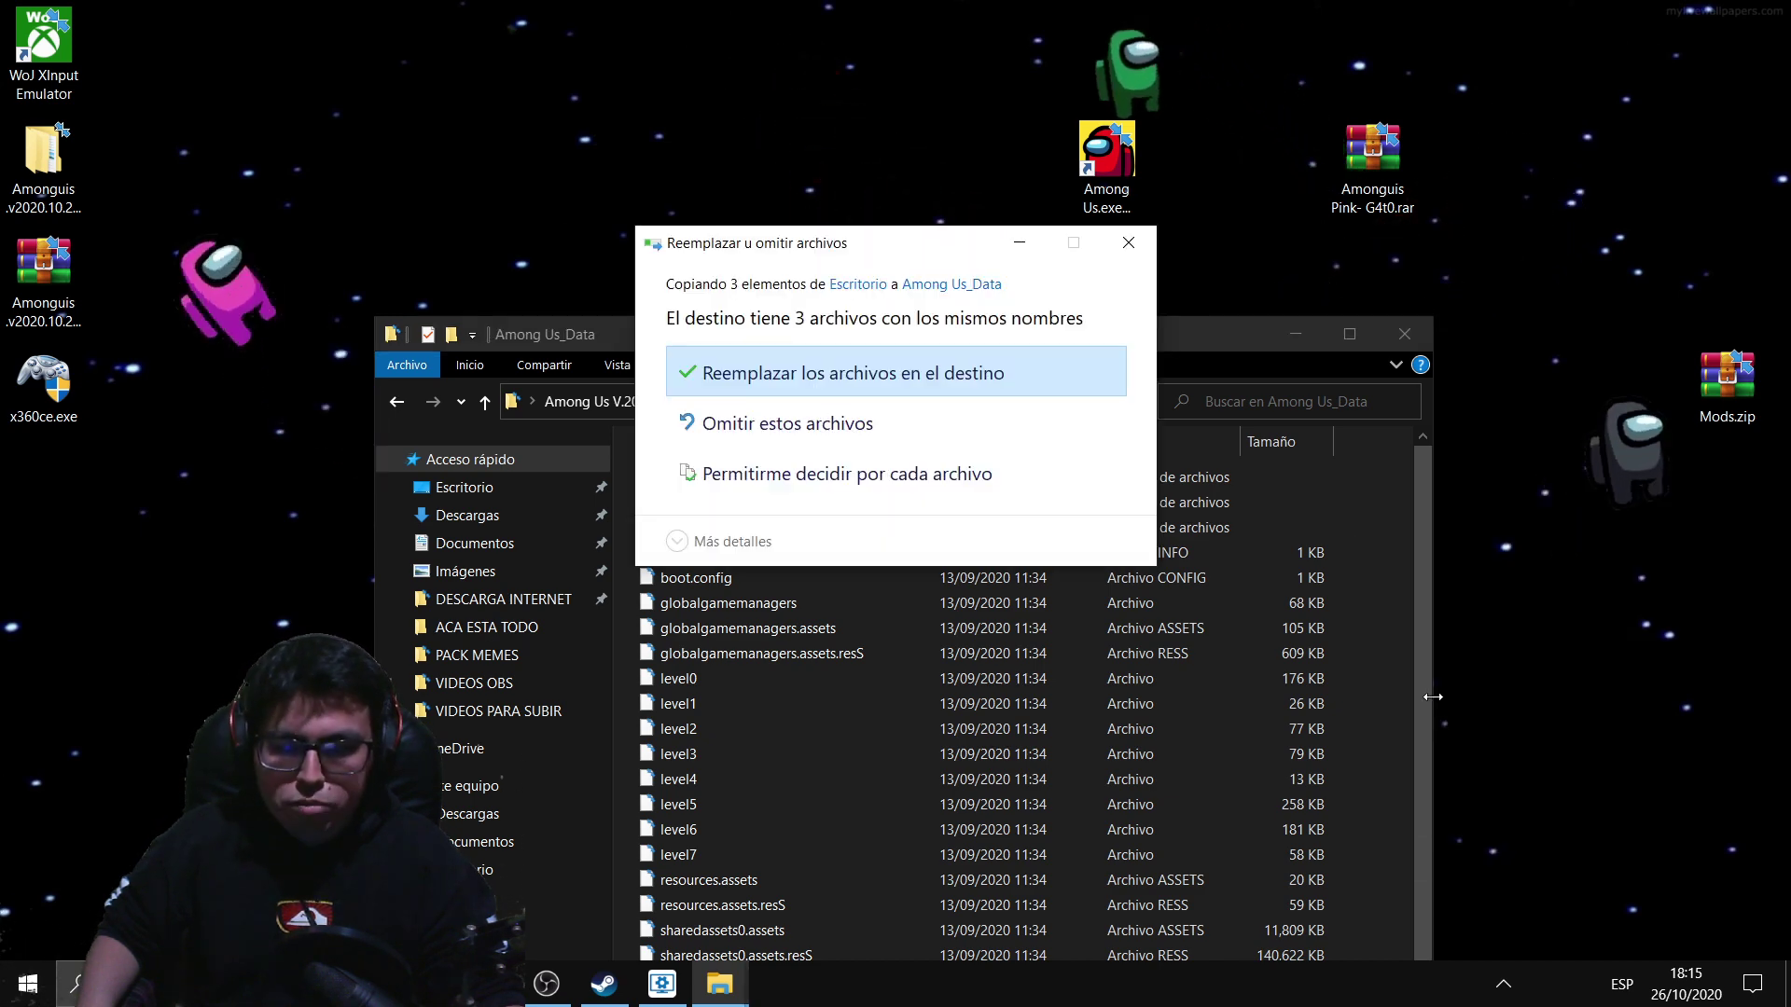
left_click(851, 392)
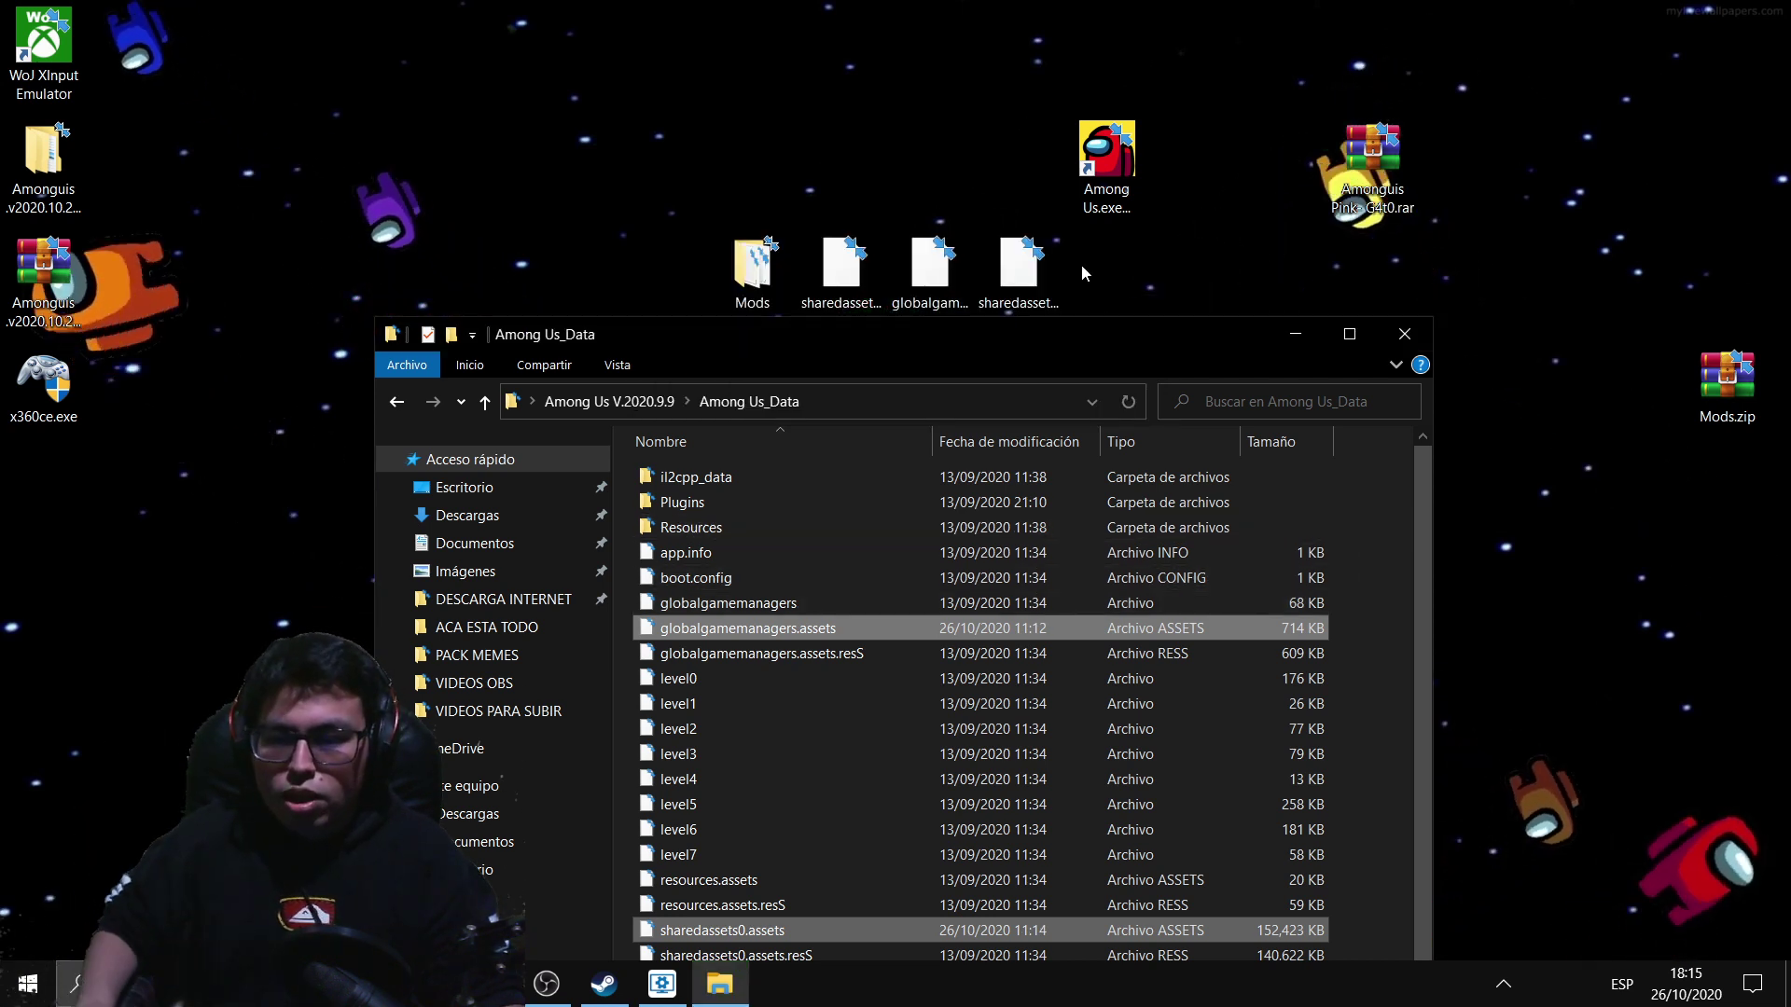
Copy the Mods folder from the desktop into the Among Us_Data folder.
left_click(753, 259)
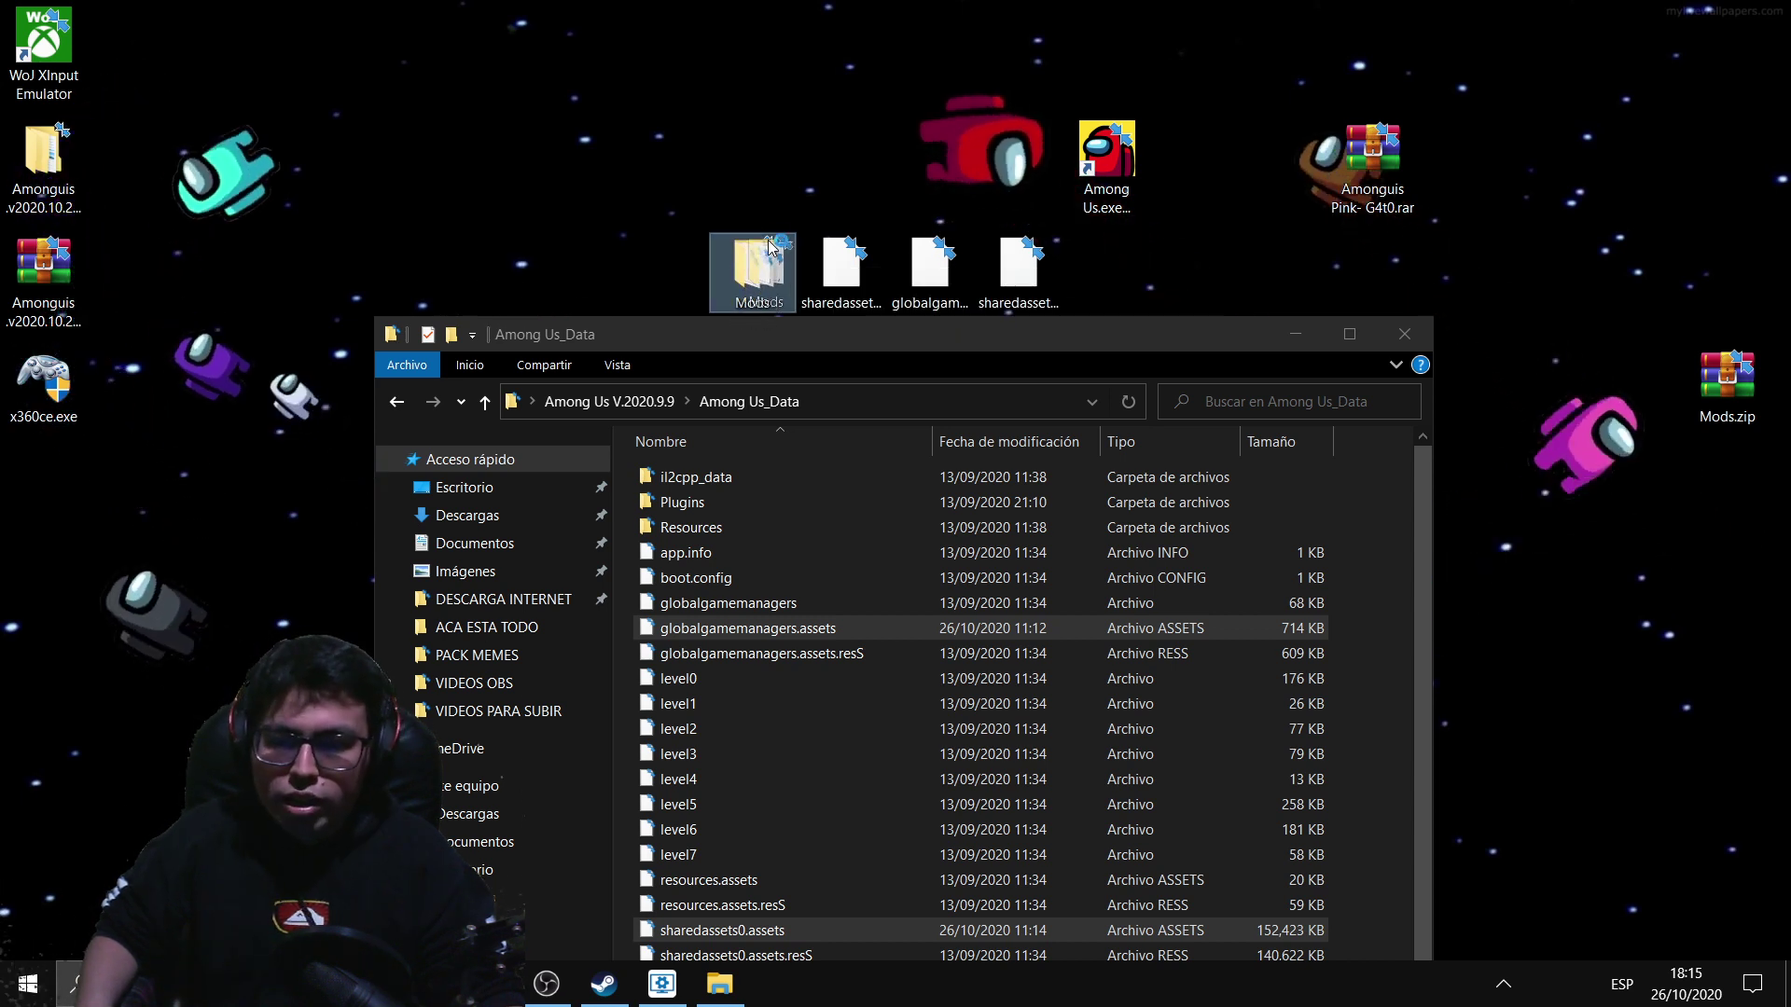
right_click(761, 268)
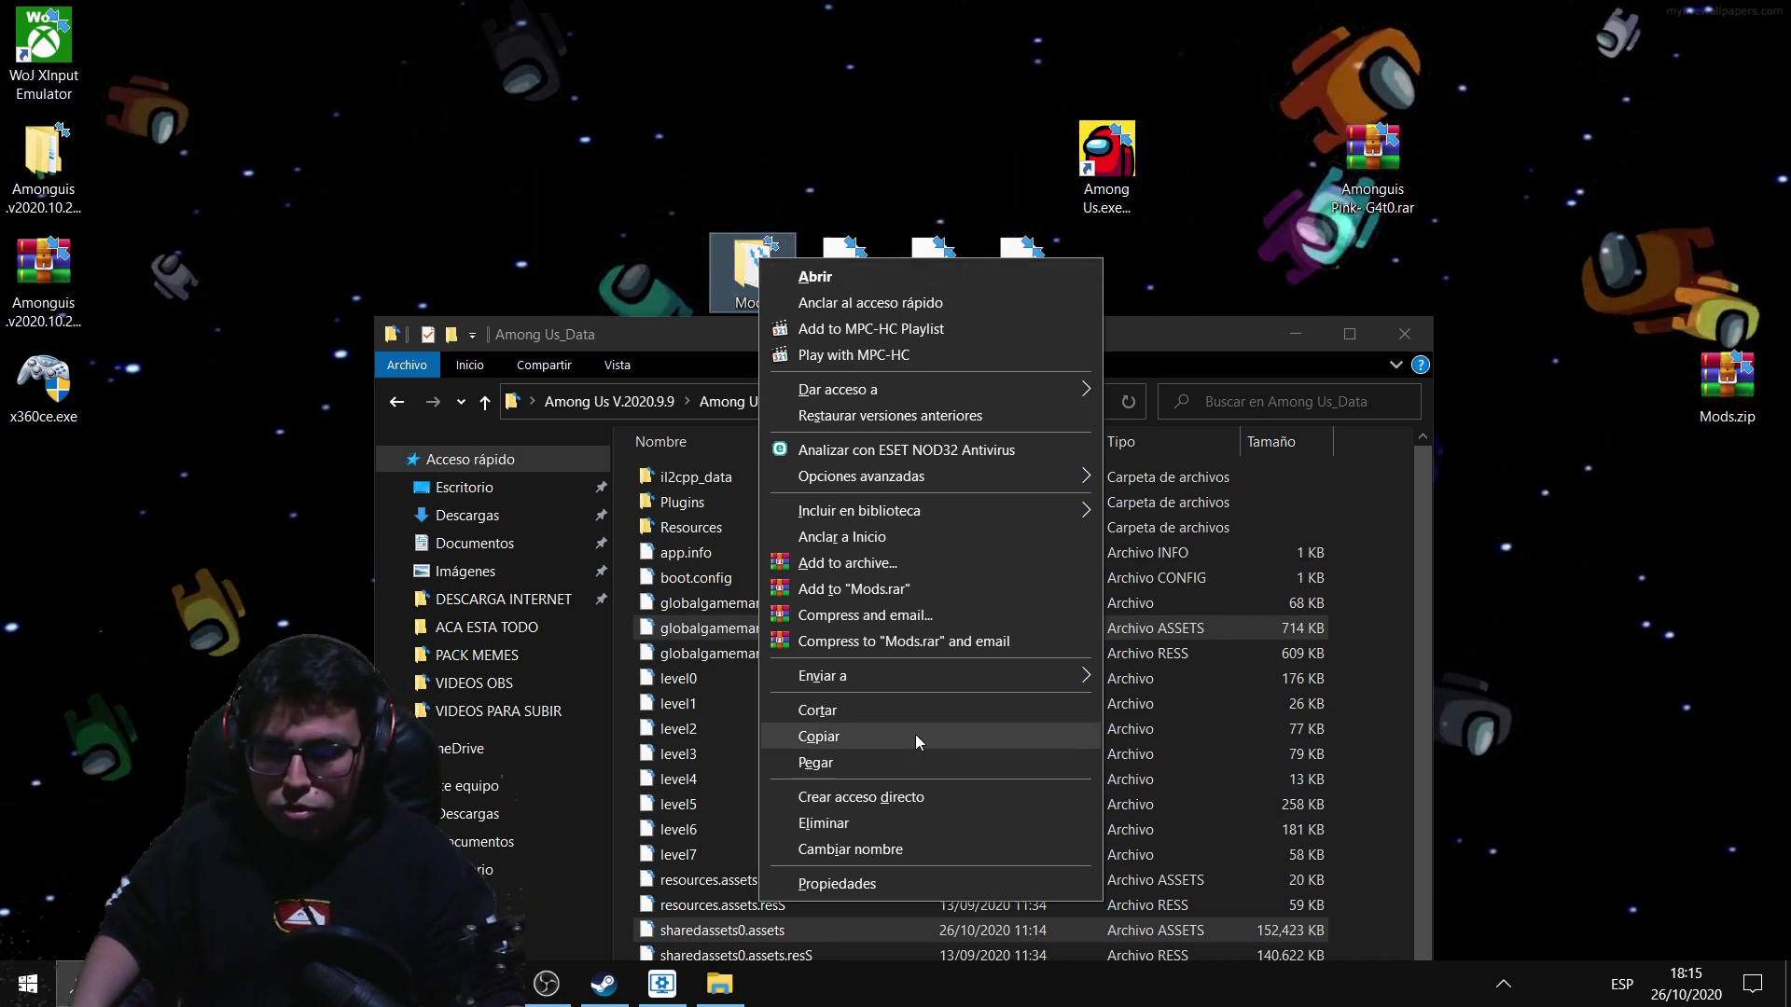
left_click(863, 734)
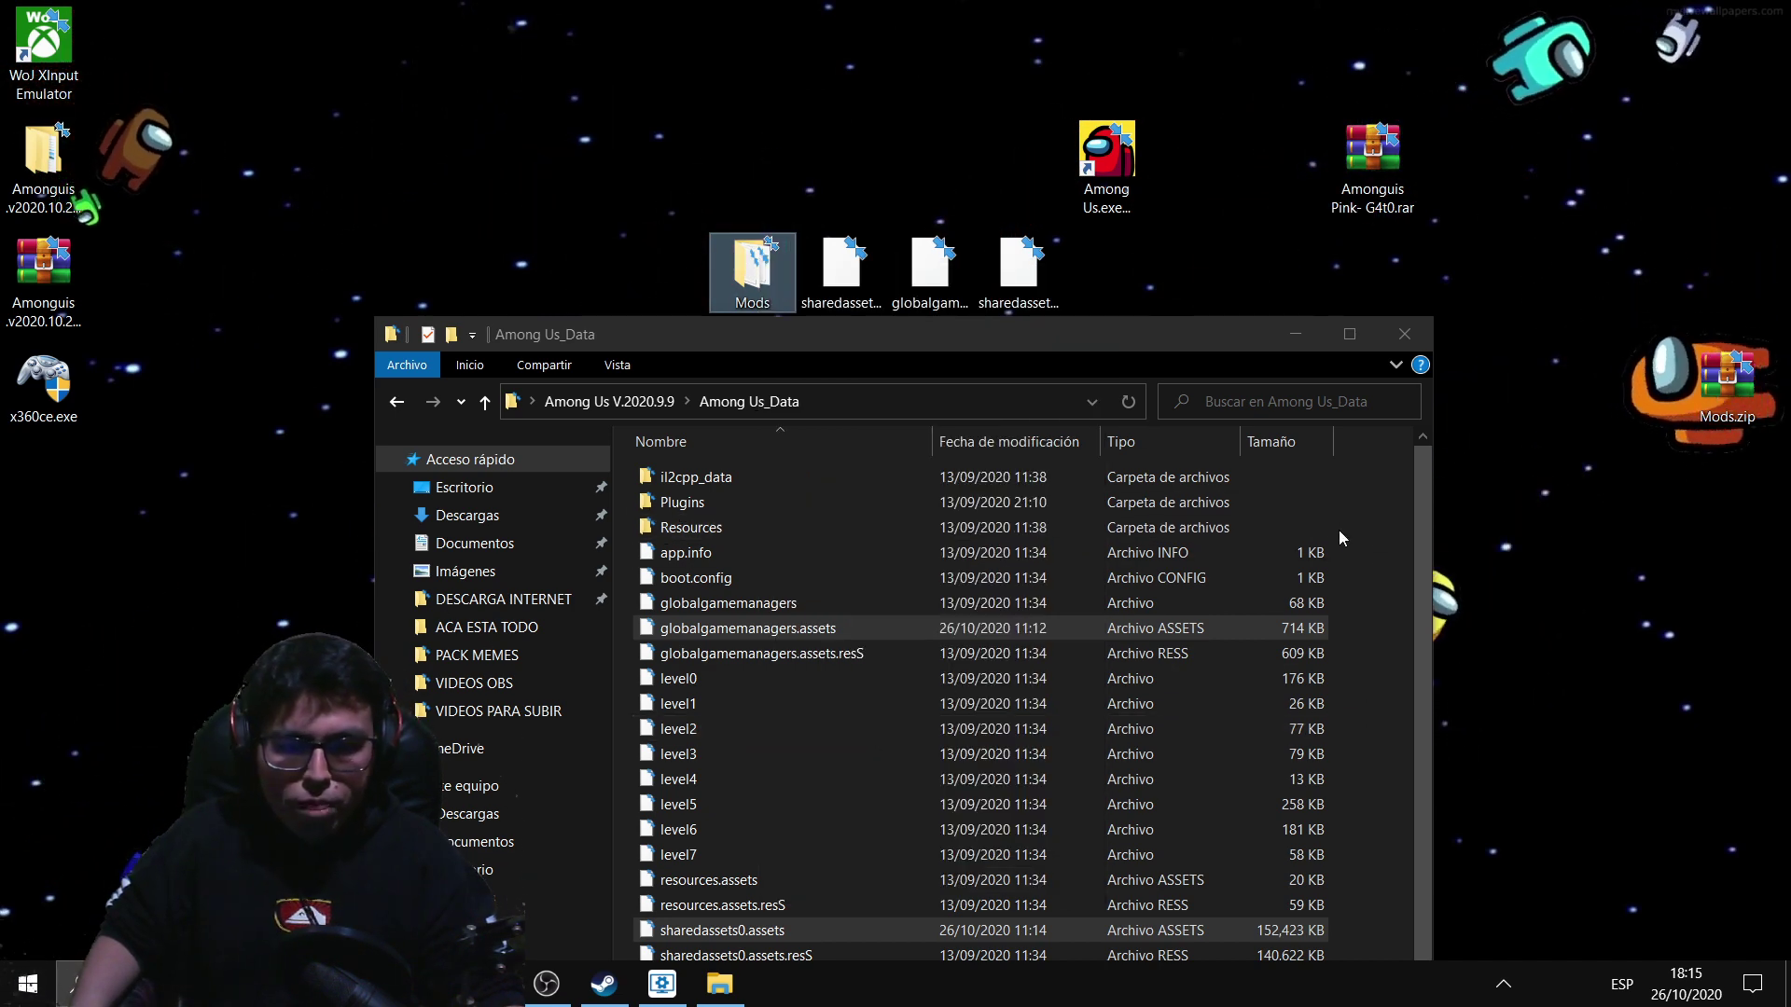
left_click(1382, 550)
right_click(1363, 520)
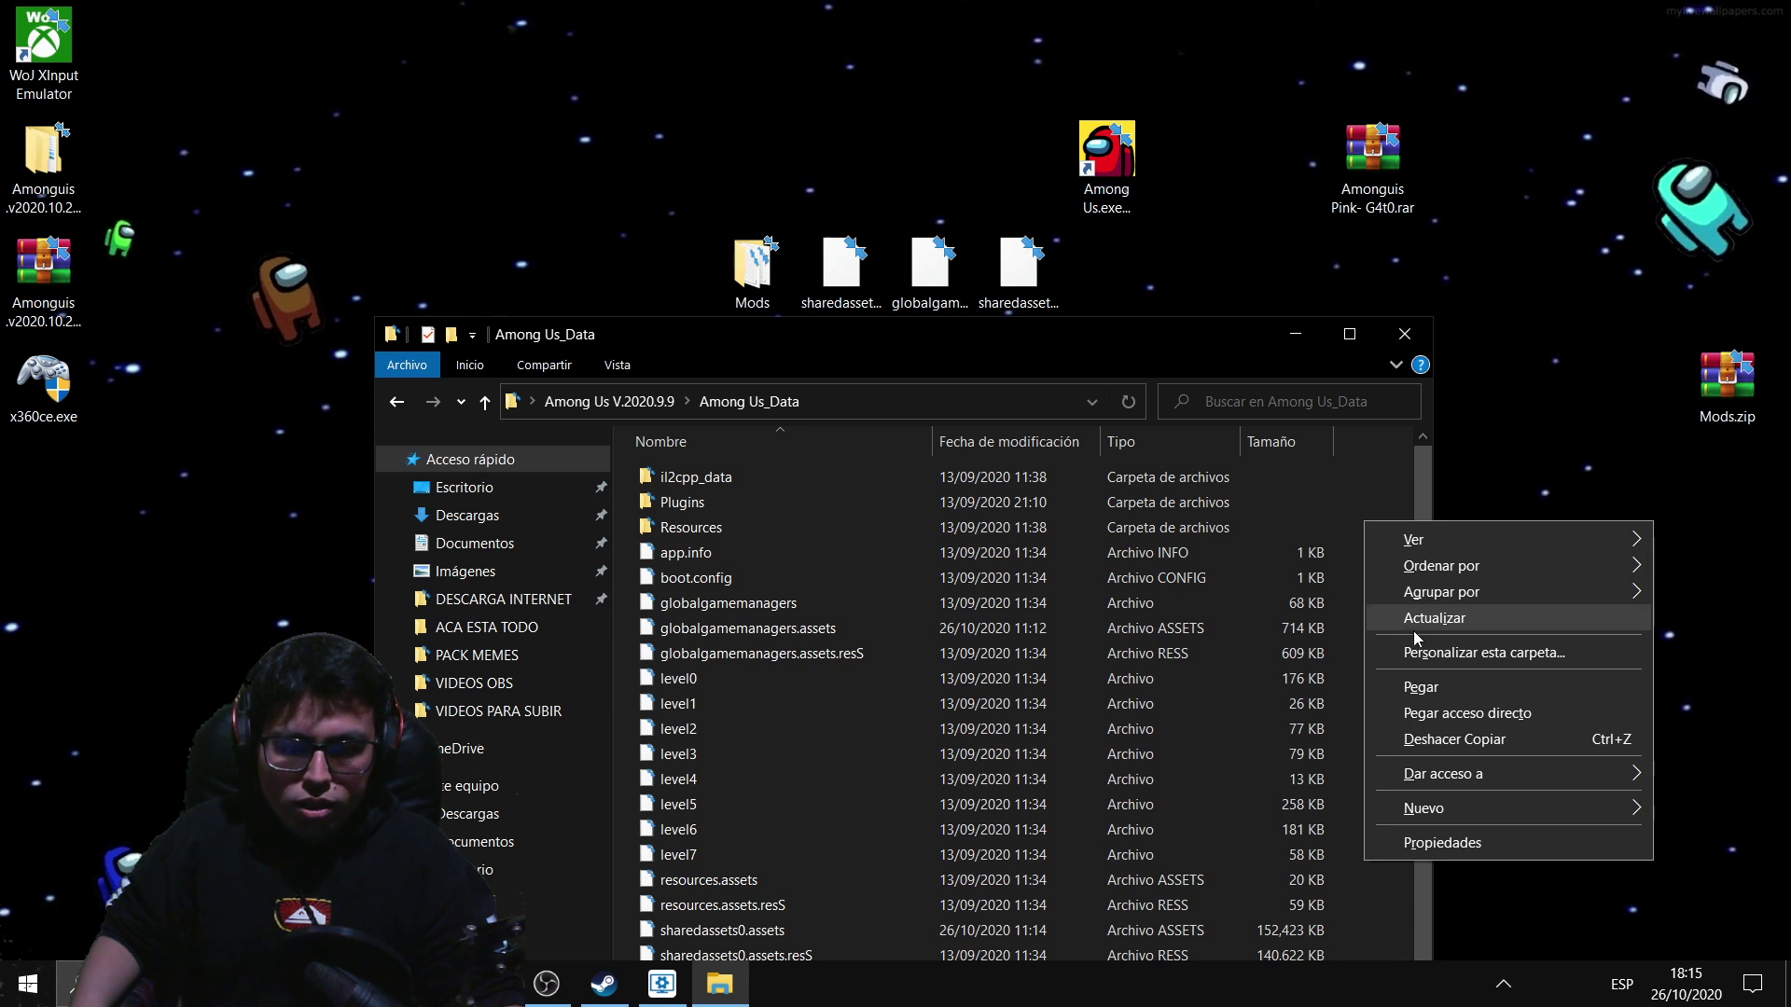
left_click(1434, 690)
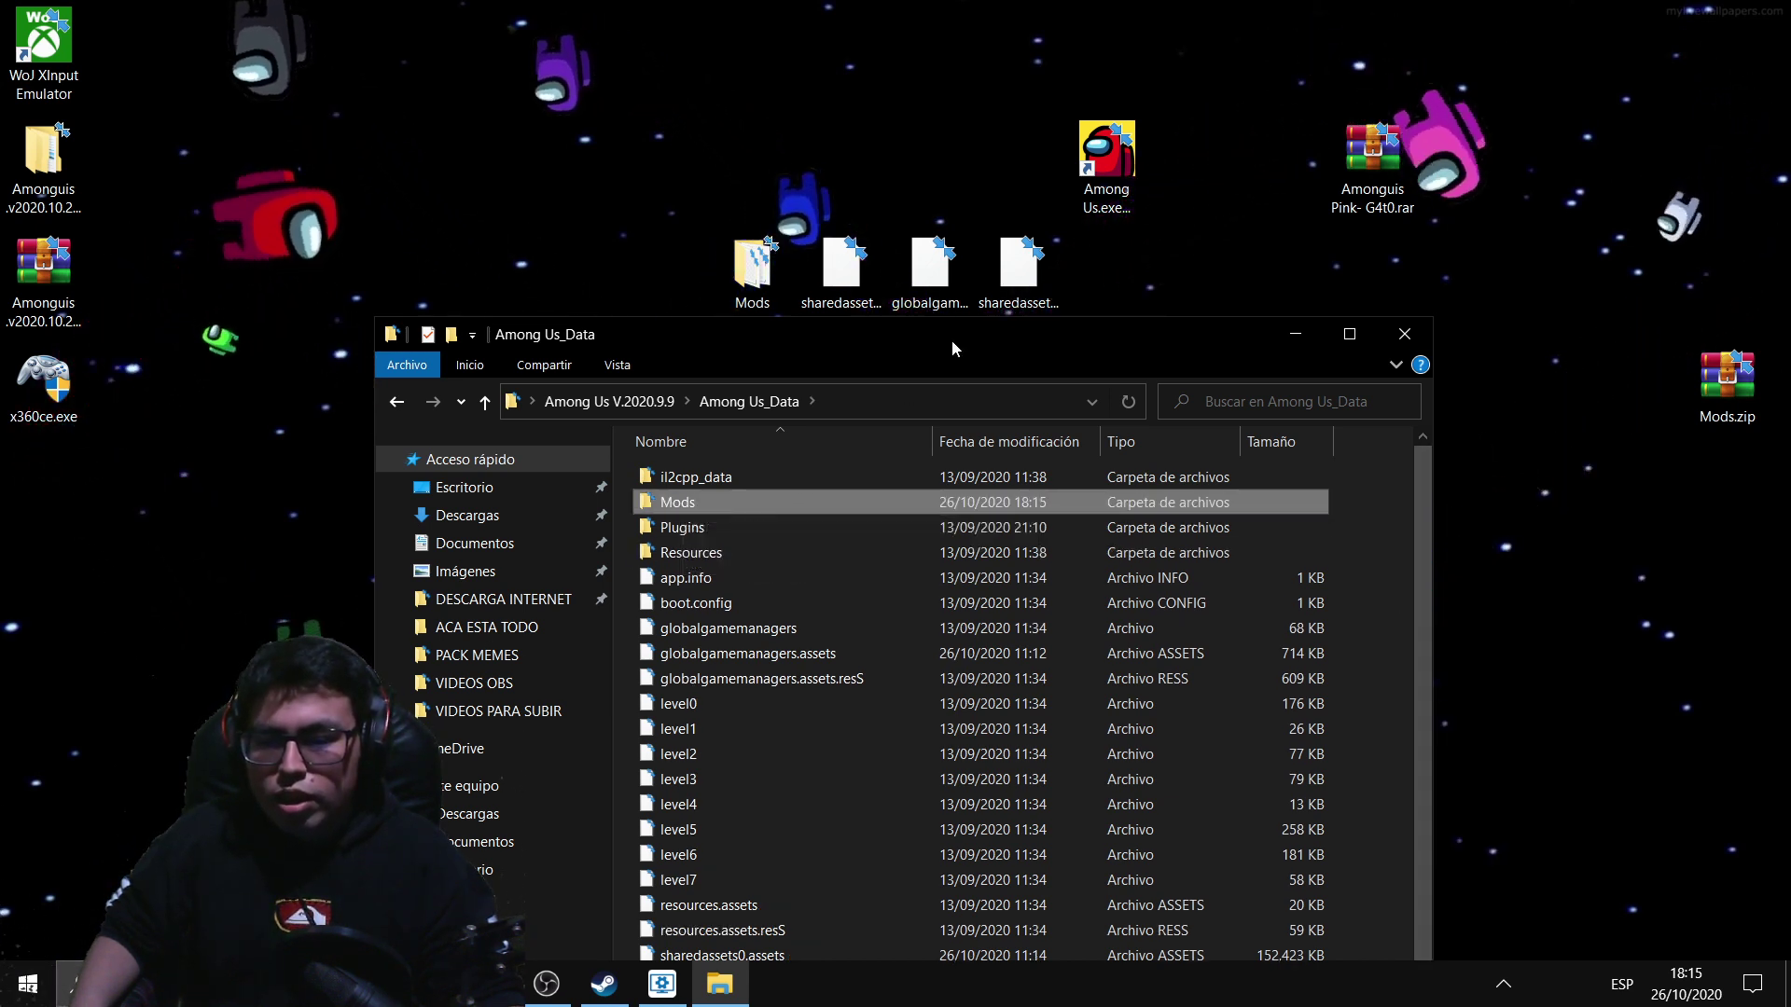
left_click(1359, 518)
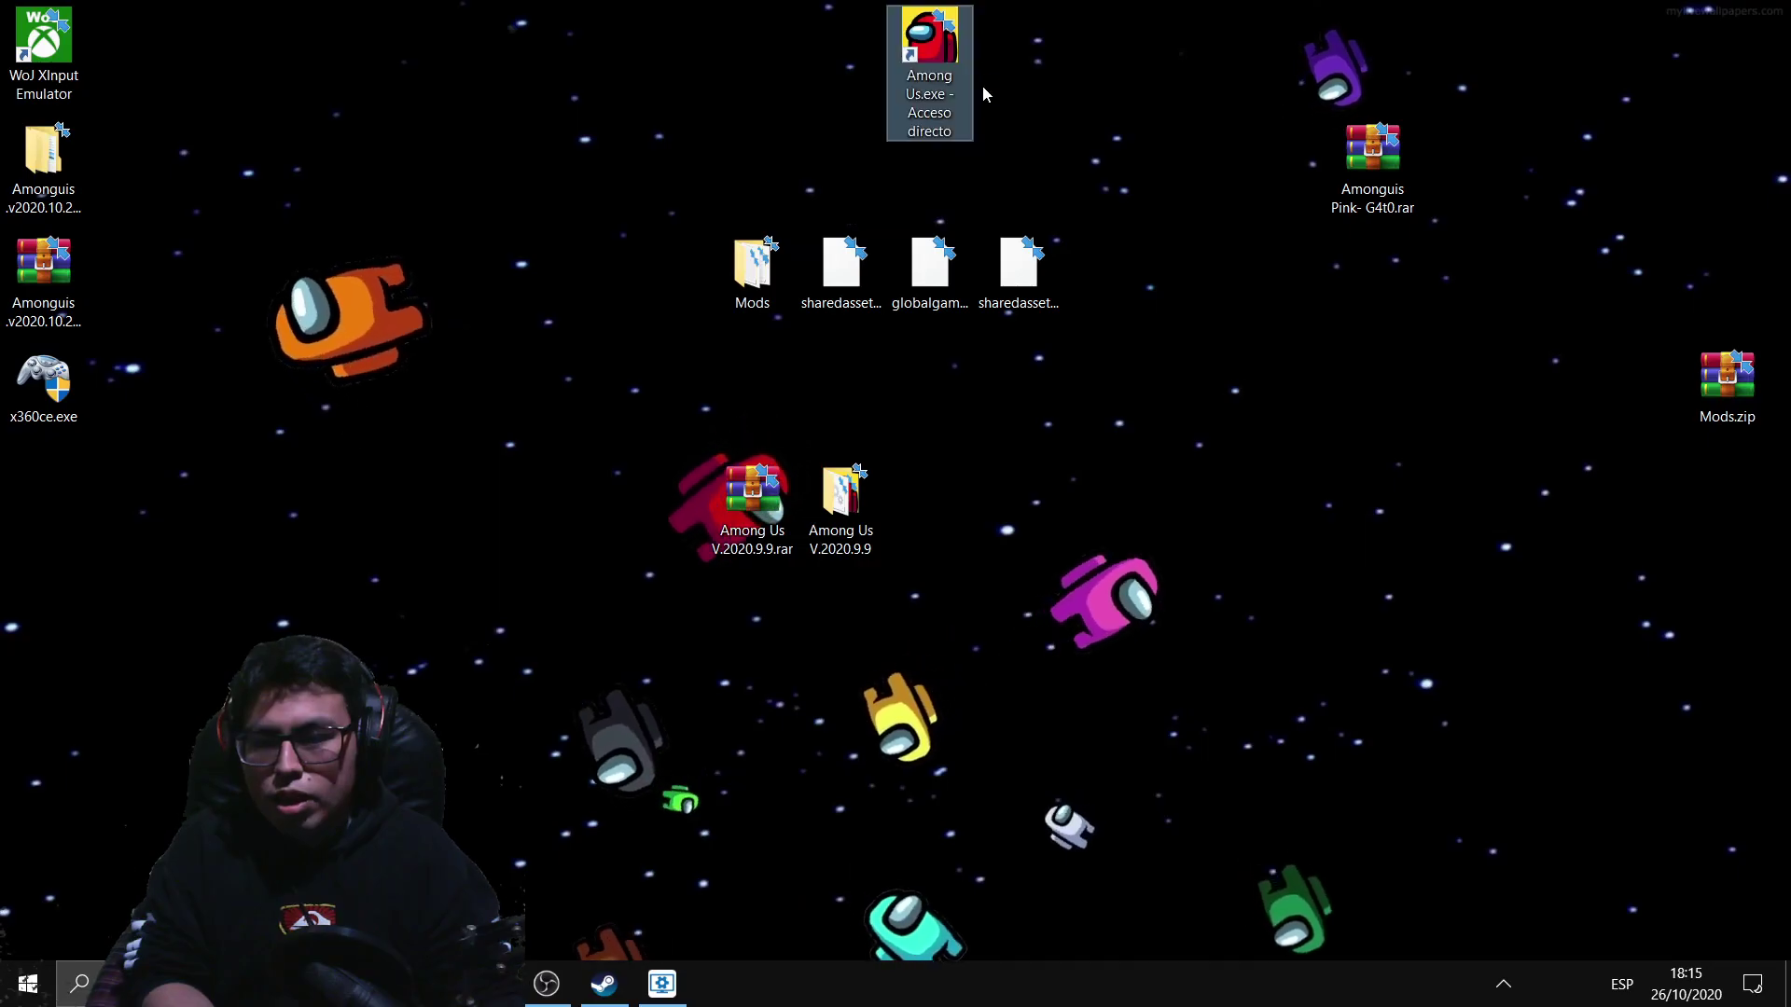
Delete the Mods folder and the three loose asset files from the desktop.
left_click_drag(1108, 322, 750, 258)
right_click(750, 258)
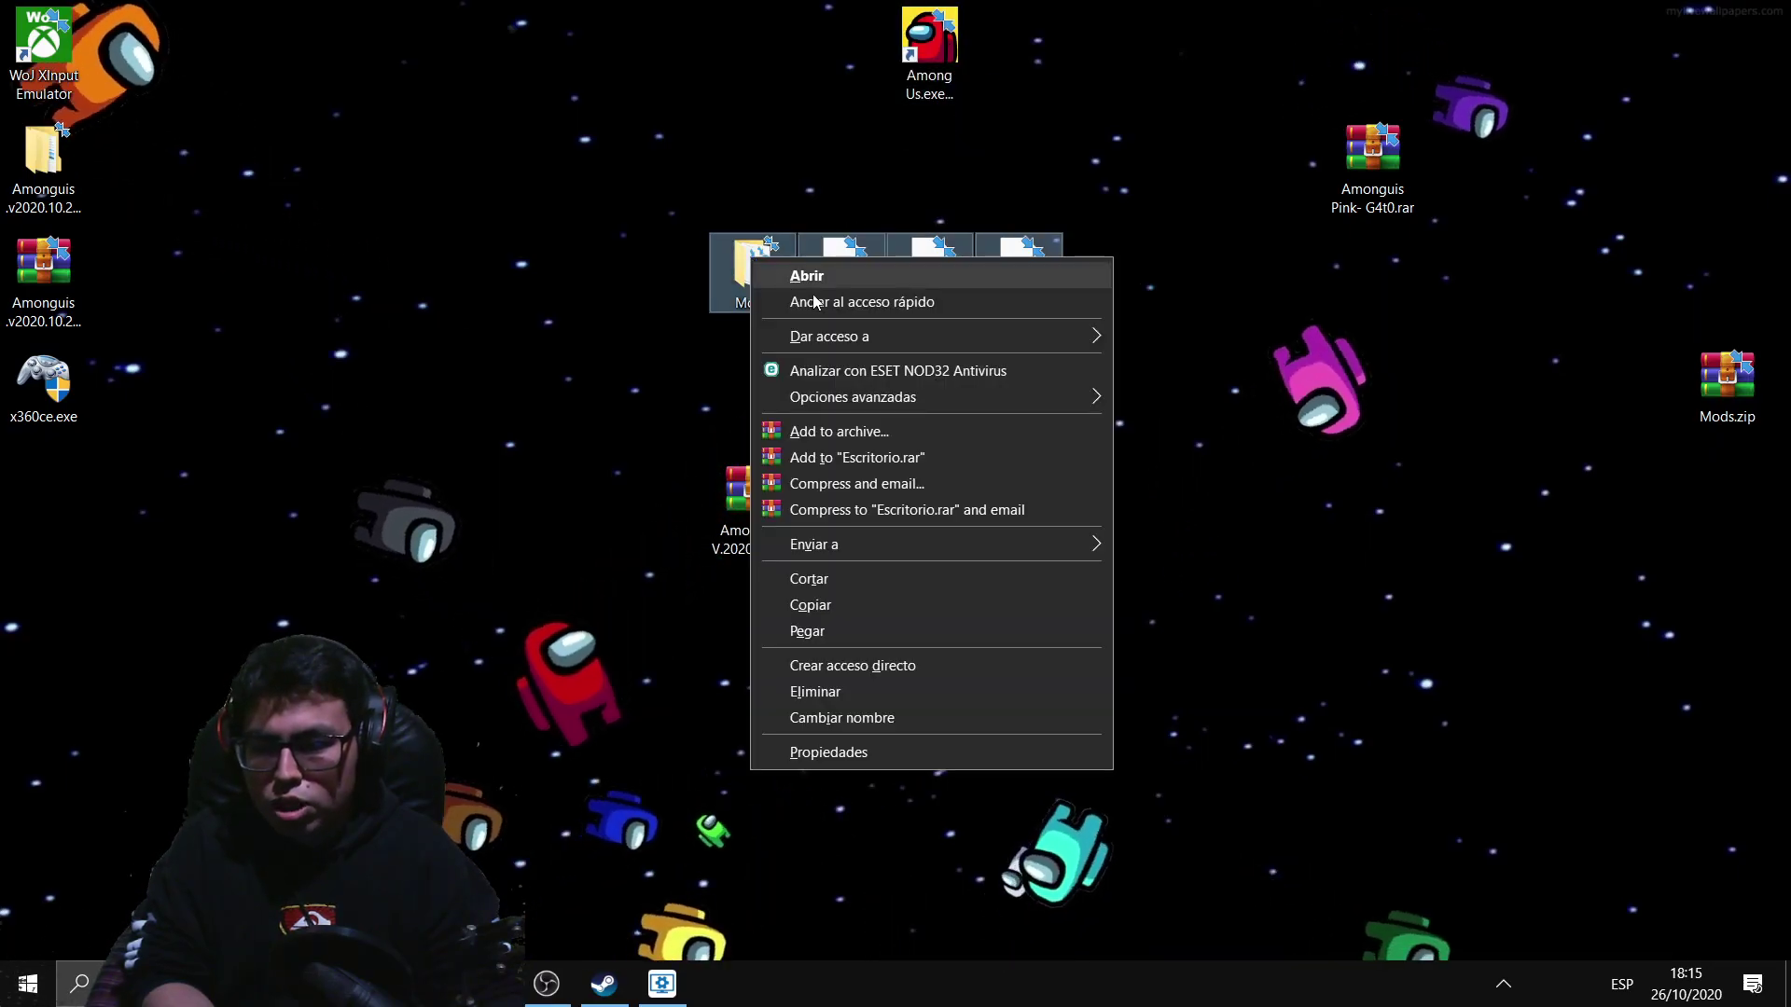
left_click(911, 683)
Move the Among Us.exe shortcut to the spot freed by the asset files and place Amonguis Pink- G4t0.rar beside Mods.zip, farther down the desktop.
left_click_drag(929, 37, 924, 280)
left_click_drag(1372, 149, 1639, 611)
left_click_drag(1727, 383, 1728, 644)
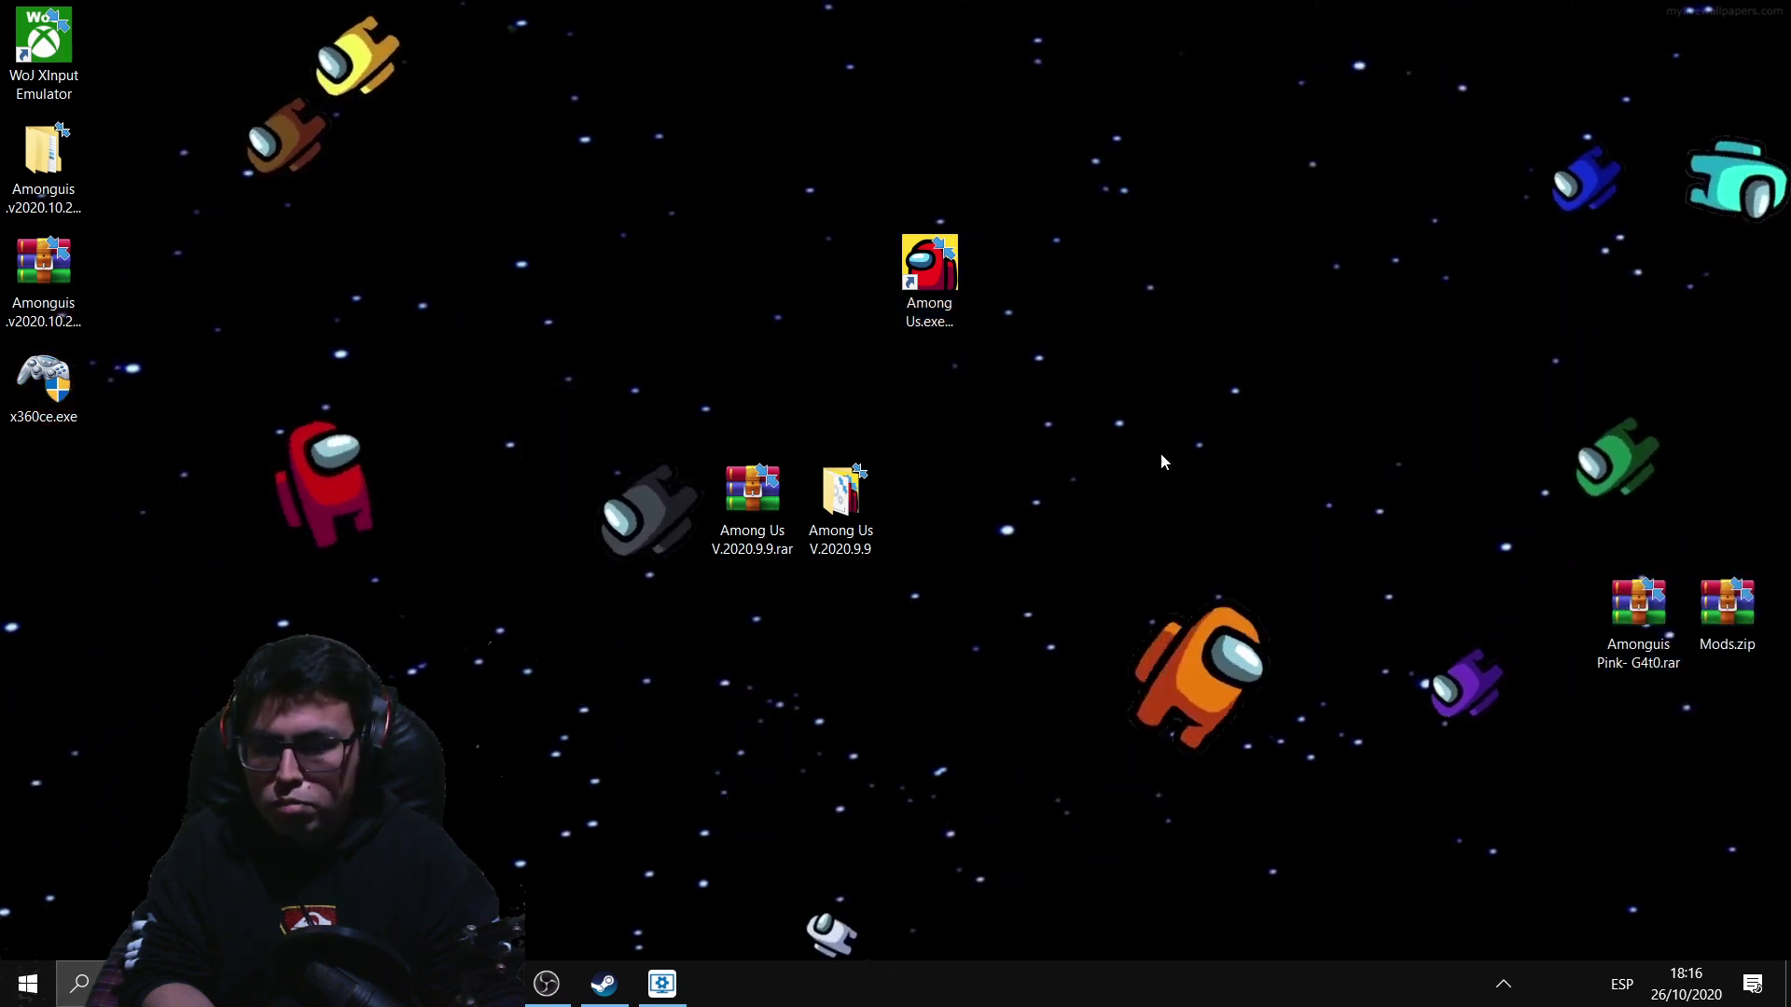
Launch Among Us from its desktop shortcut, bring the game to the front and open the IN YOUR AREA online play screen.
double_click(947, 268)
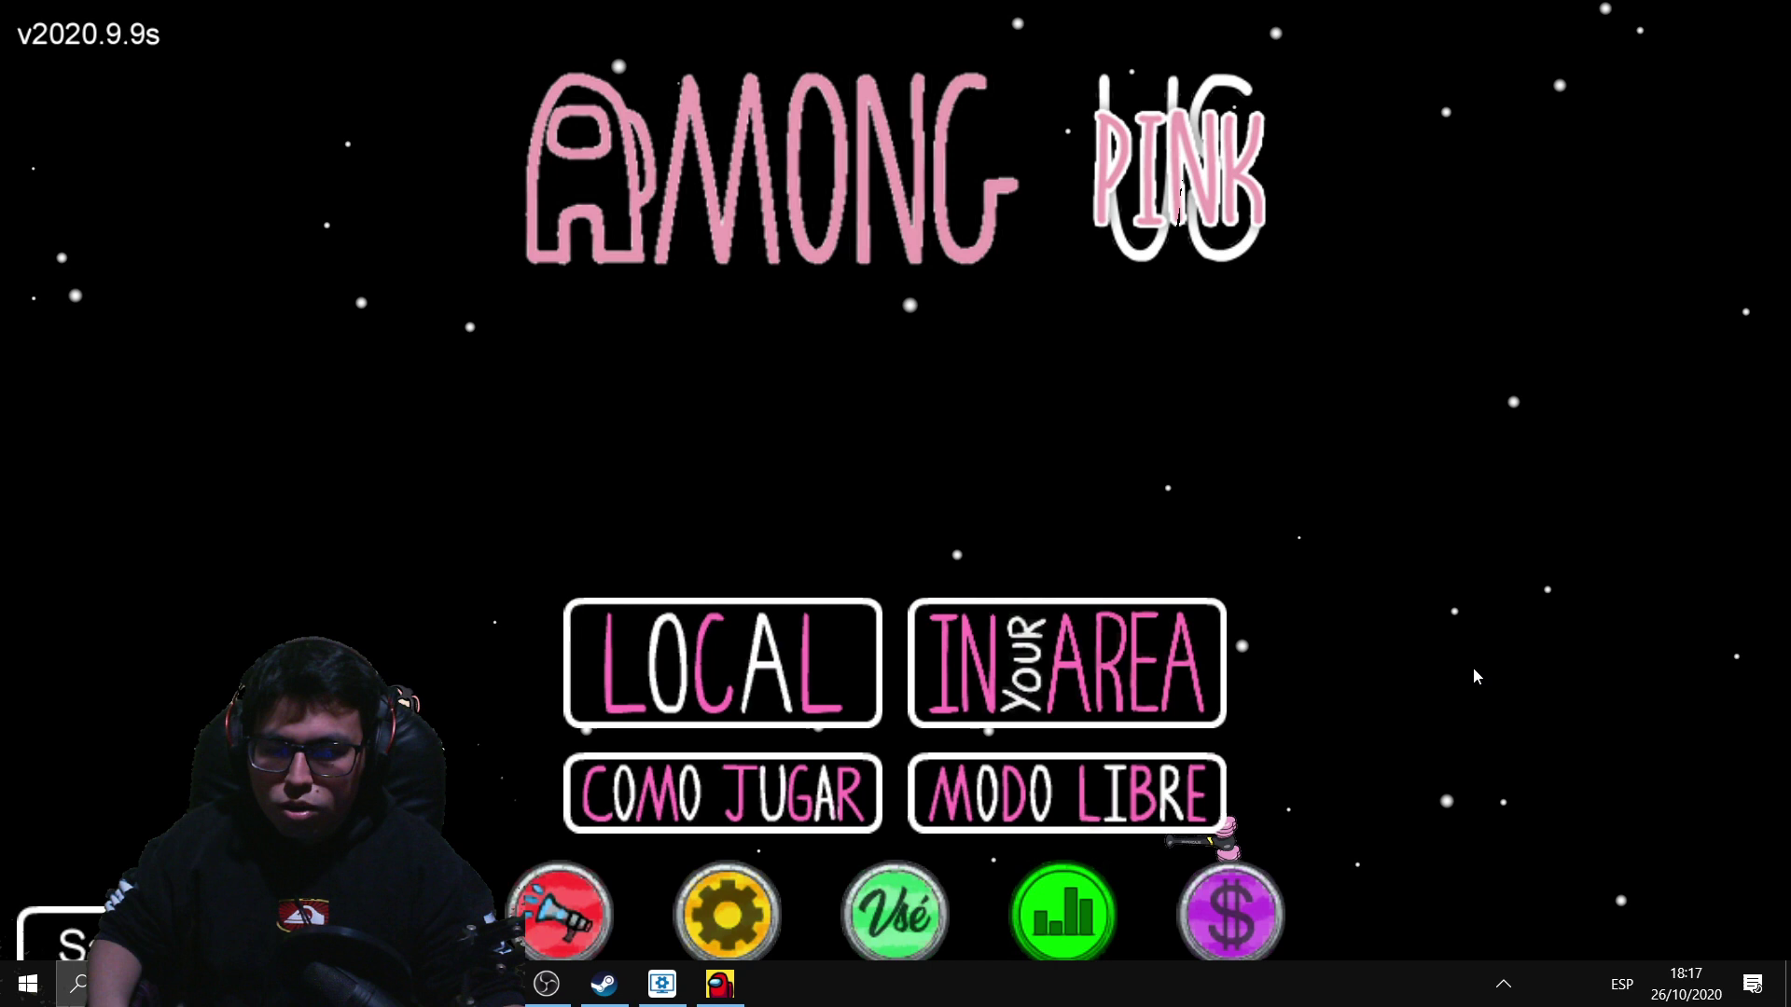
left_click(737, 985)
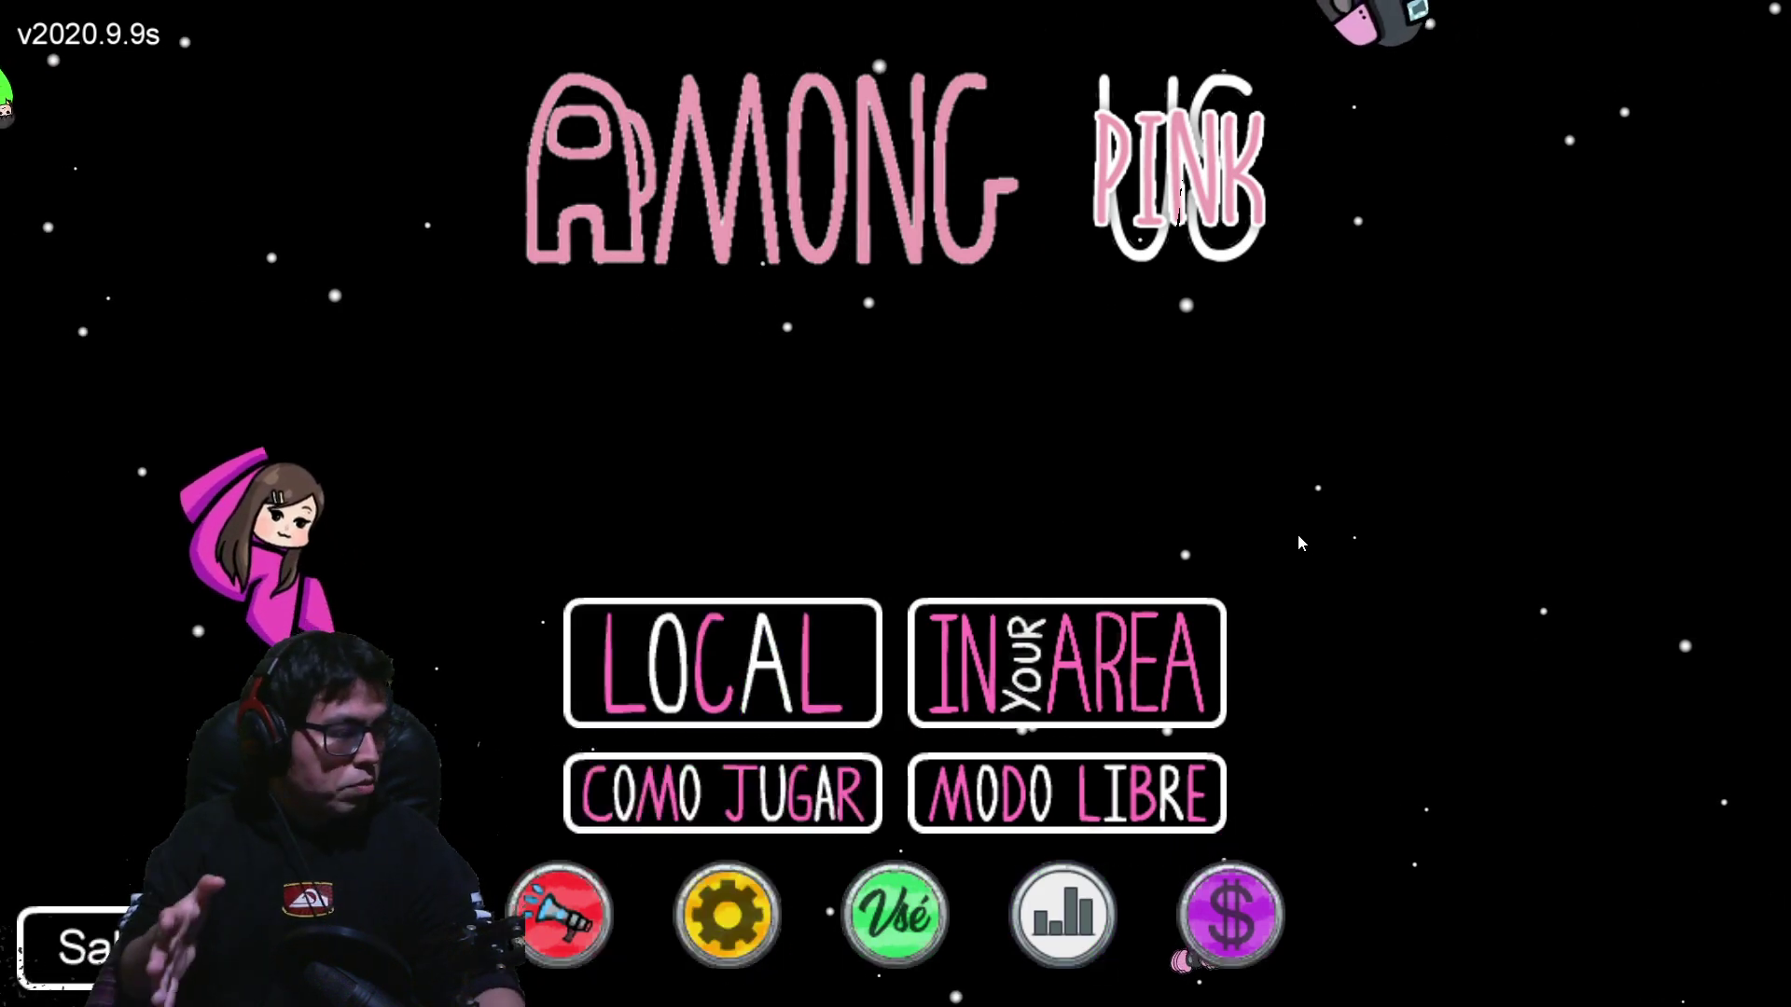
left_click(1049, 657)
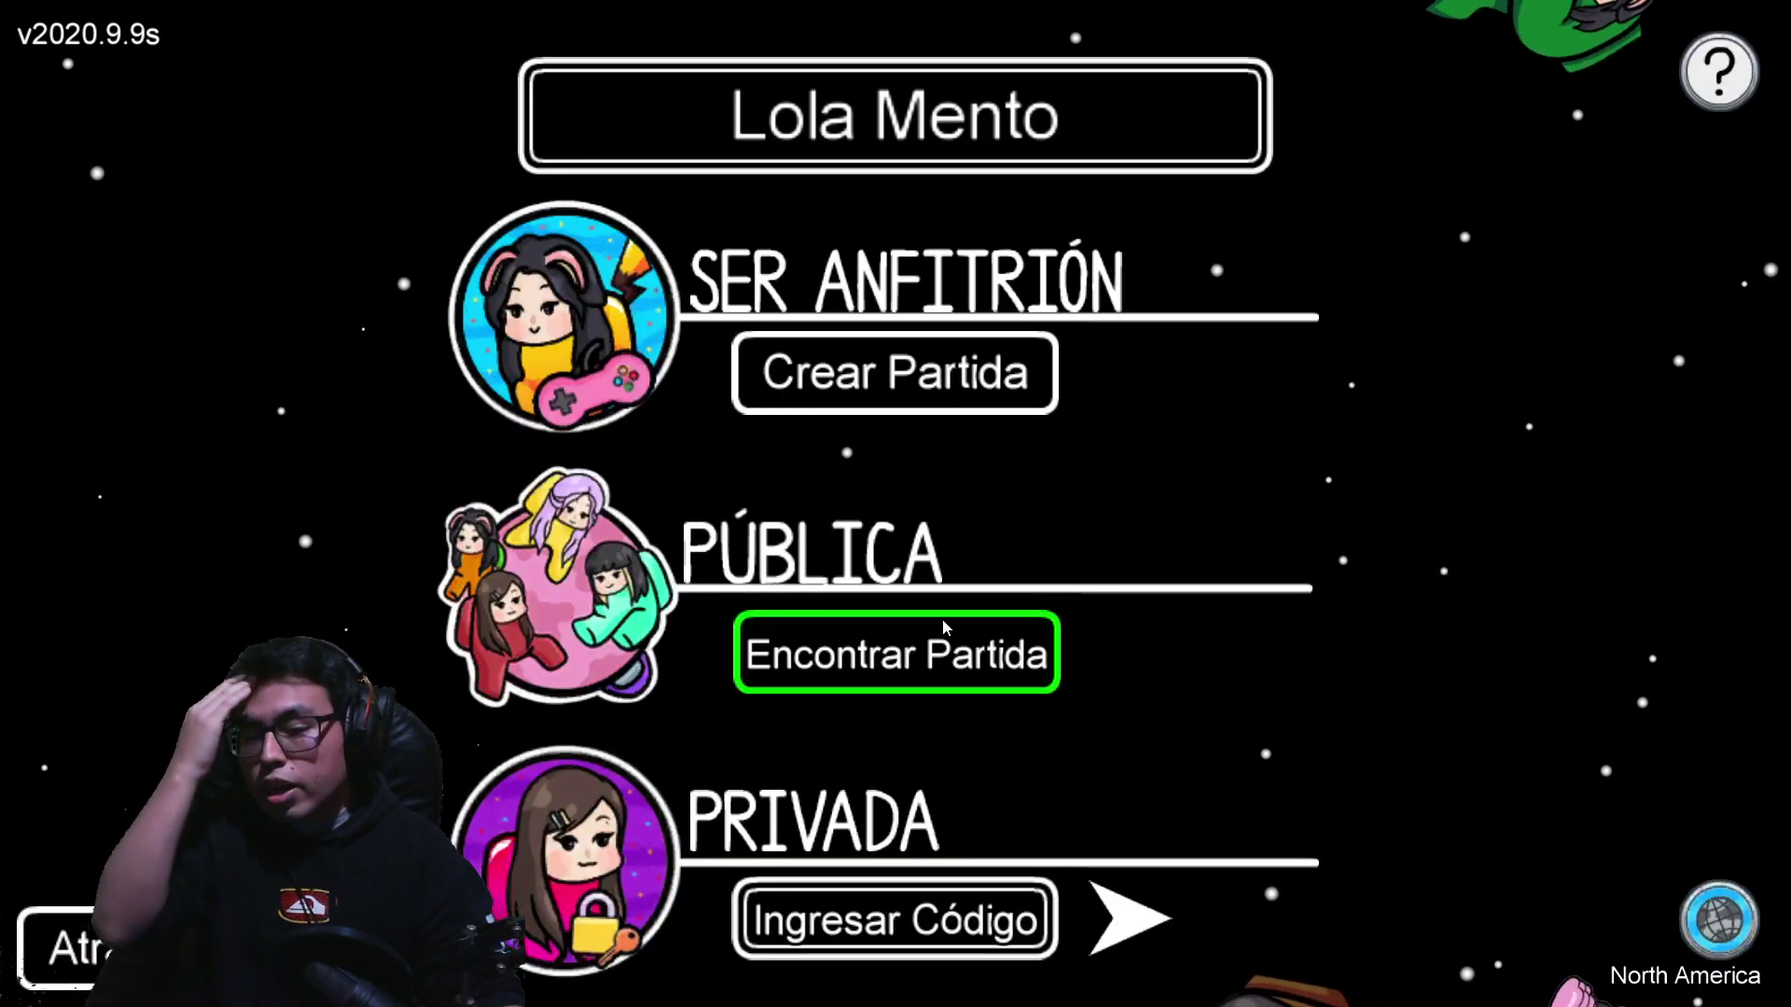